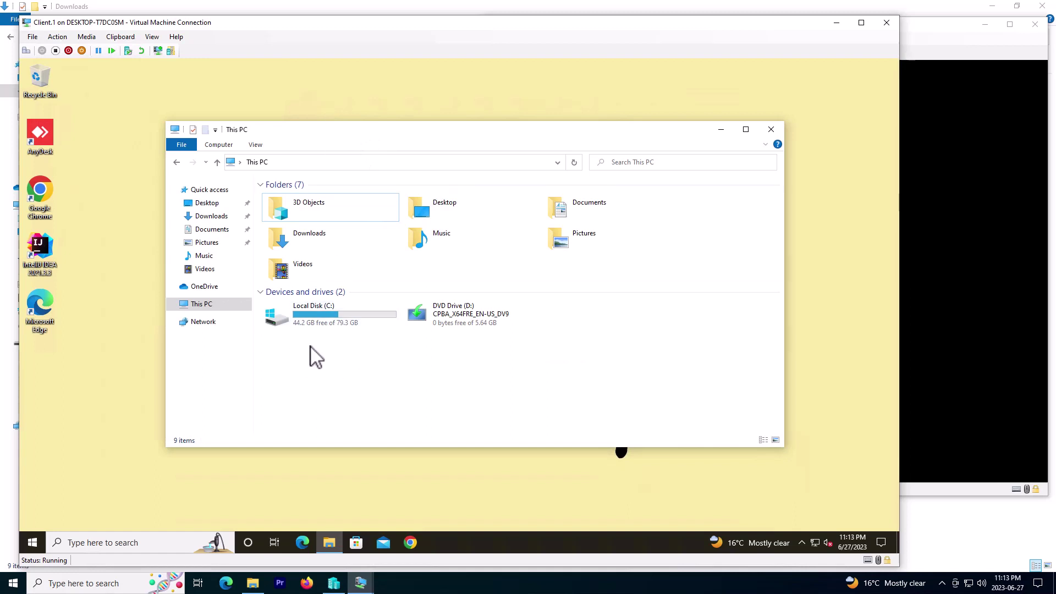
- Connect to the DC1 server VM and sign in with its password
{"action": "mouse_move", "coordinate": [384, 138]}
{"action": "left_mouse_down"}
{"action": "mouse_move", "coordinate": [349, 105]}
{"action": "mouse_move", "coordinate": [359, 142]}
{"action": "left_mouse_up"}
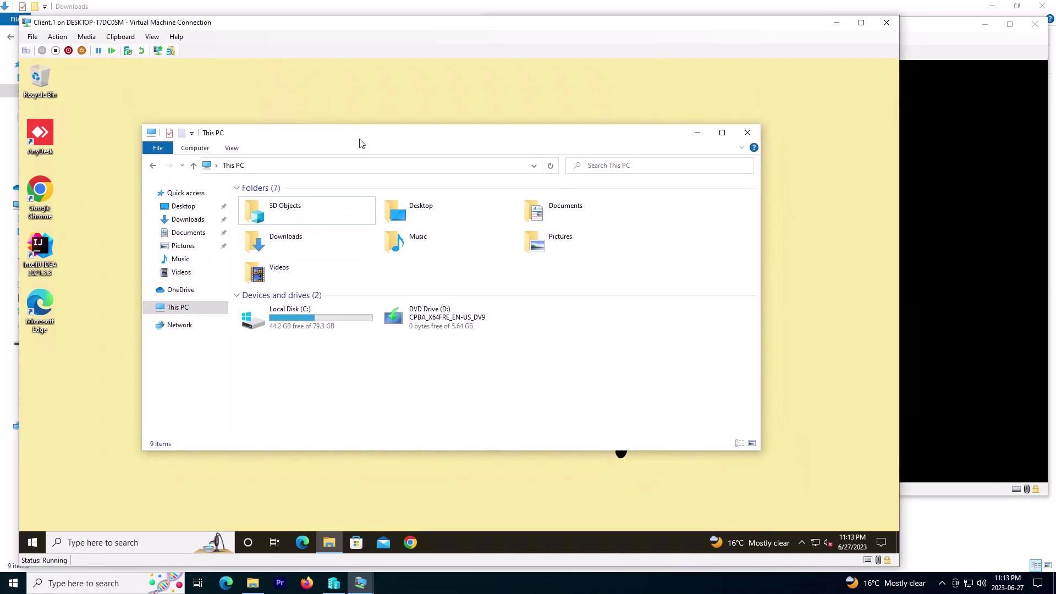
{"action": "left_click_drag", "start_coordinate": [343, 33], "coordinate": [334, 23]}
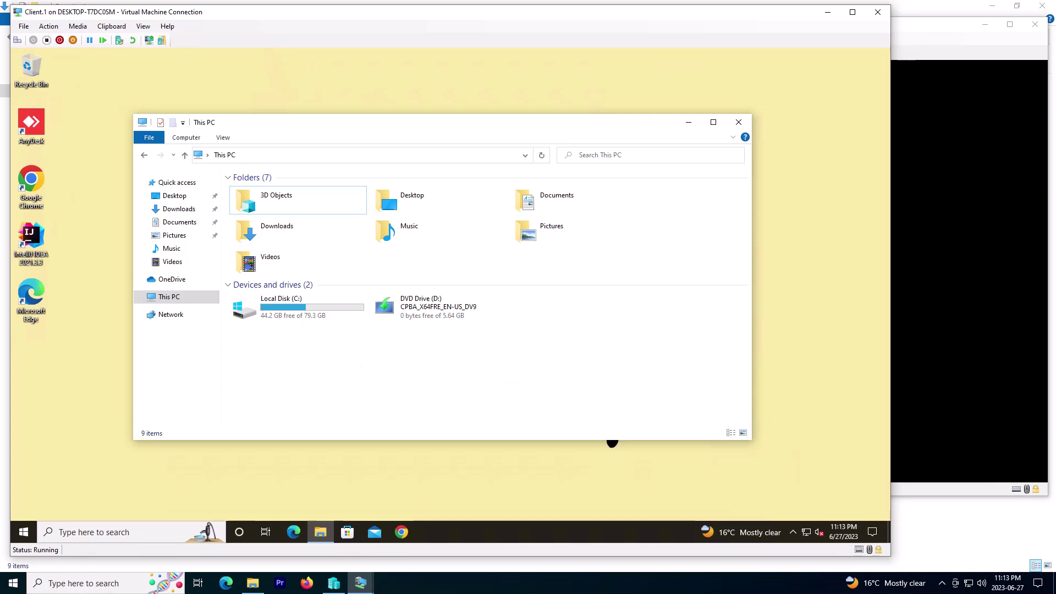
{"action": "left_click", "coordinate": [969, 273]}
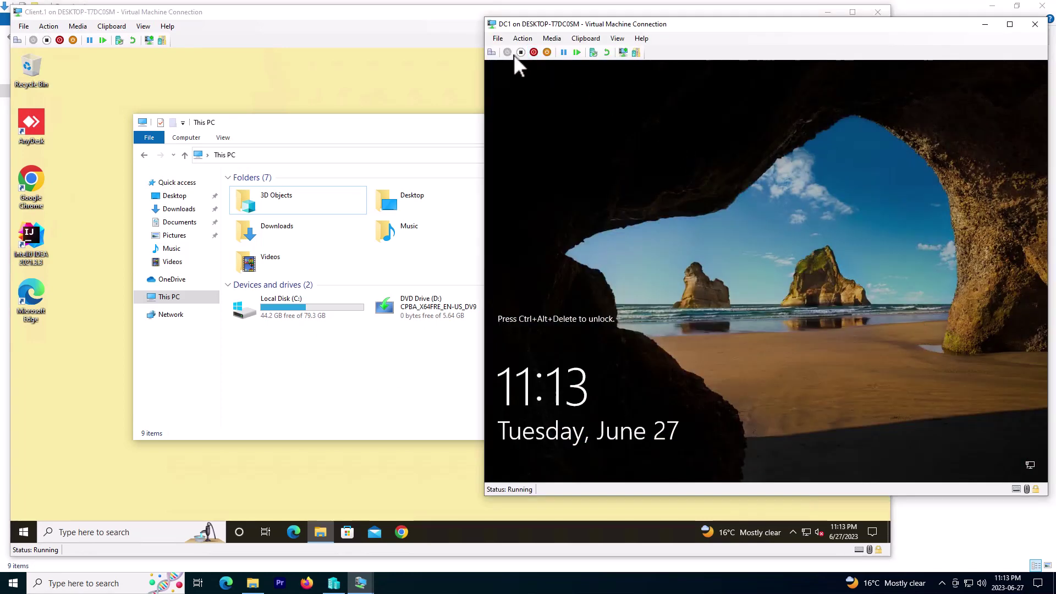
{"action": "left_click", "coordinate": [490, 52]}
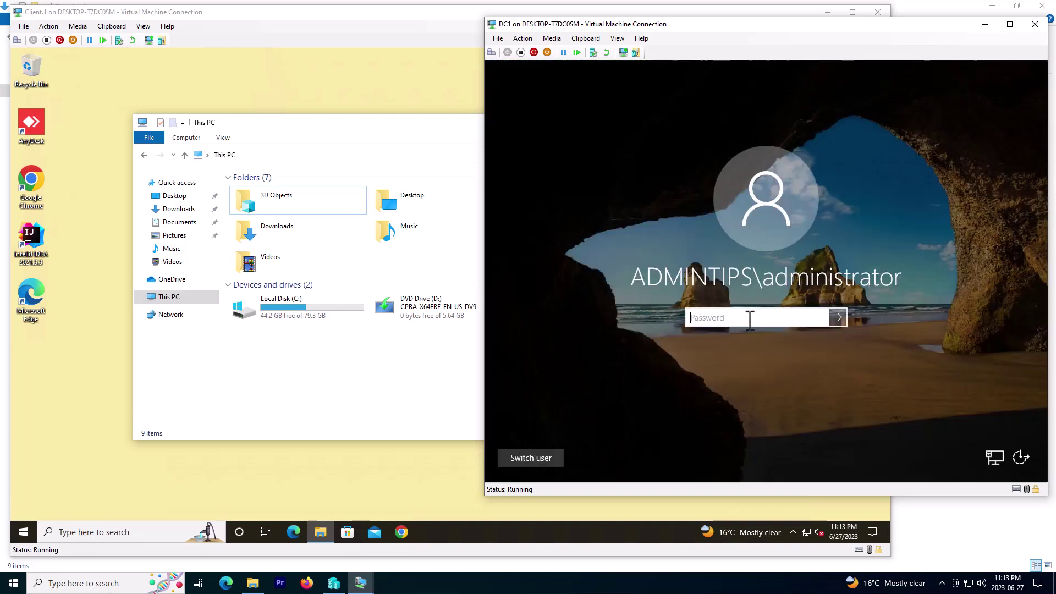
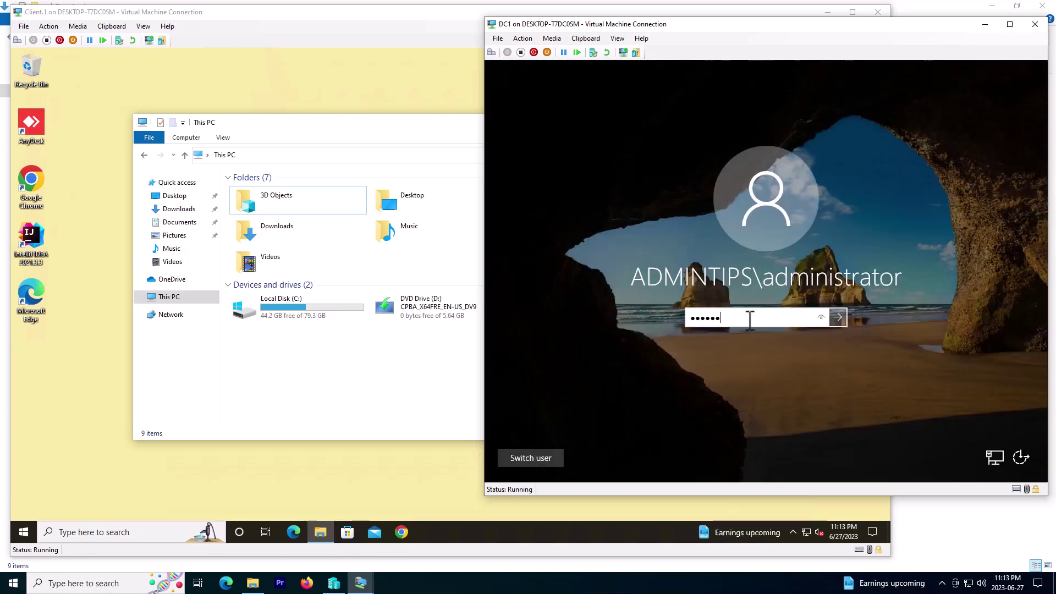
{"action": "key", "text": "Return"}
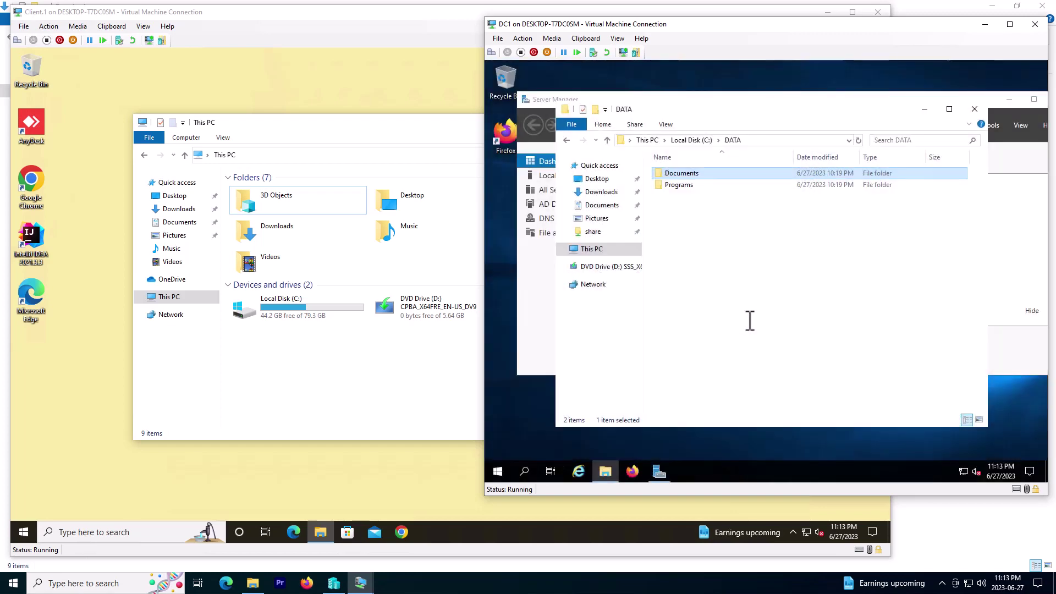
- Check that C:\DATA on DC1 contains the Documents and Programs folders
{"action": "left_click", "coordinate": [690, 140]}
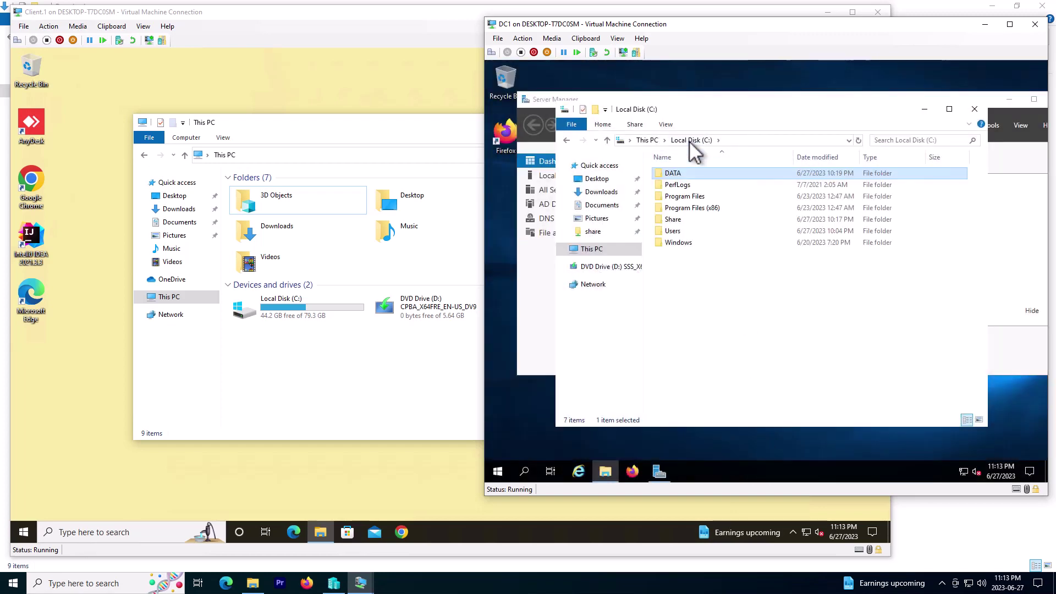
{"action": "double_click", "coordinate": [686, 175]}
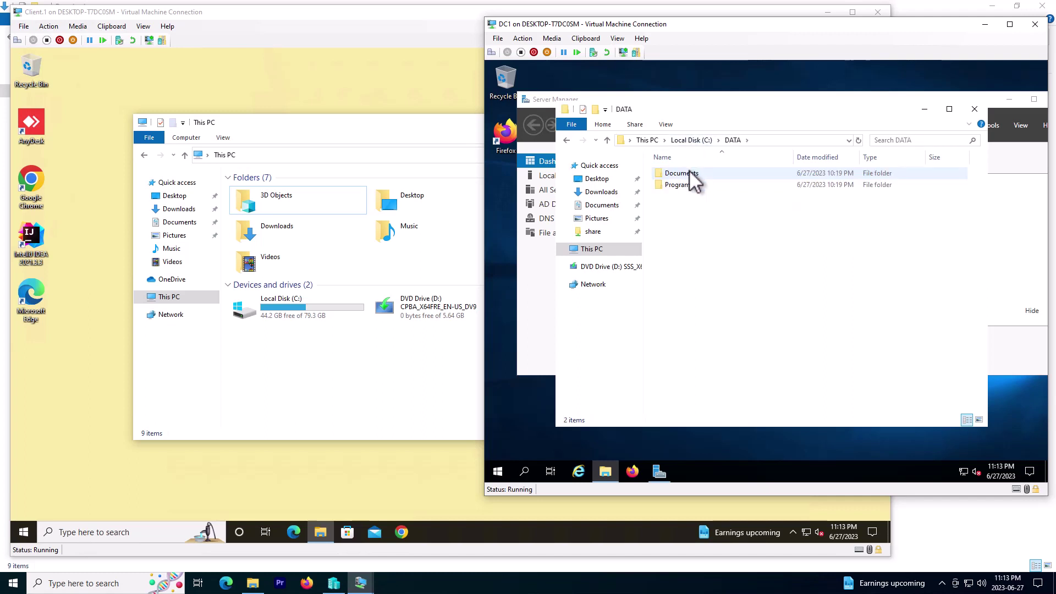
{"action": "left_click", "coordinate": [682, 174]}
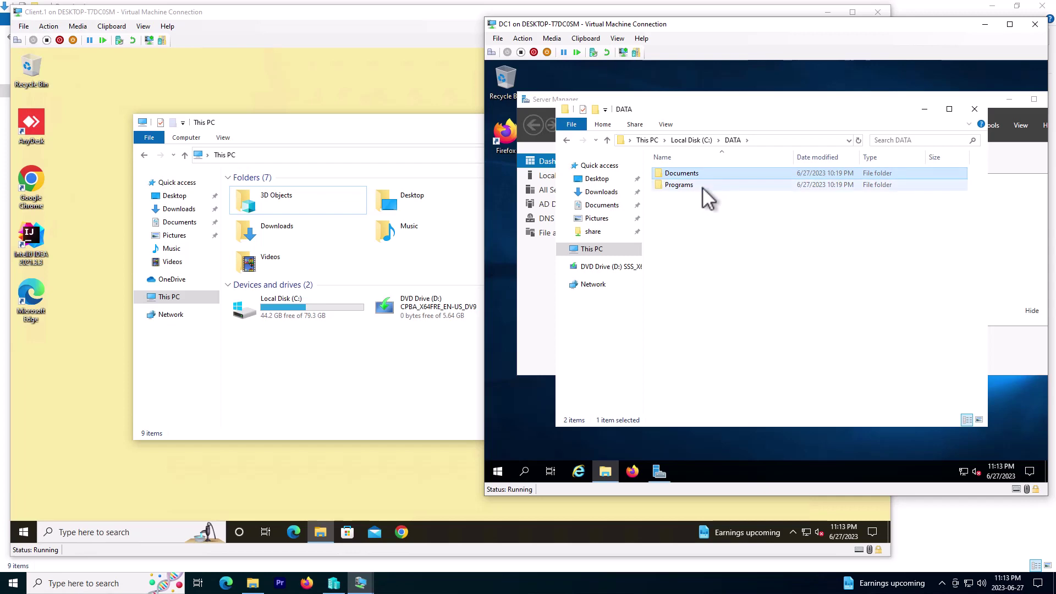
{"action": "left_click", "coordinate": [679, 185]}
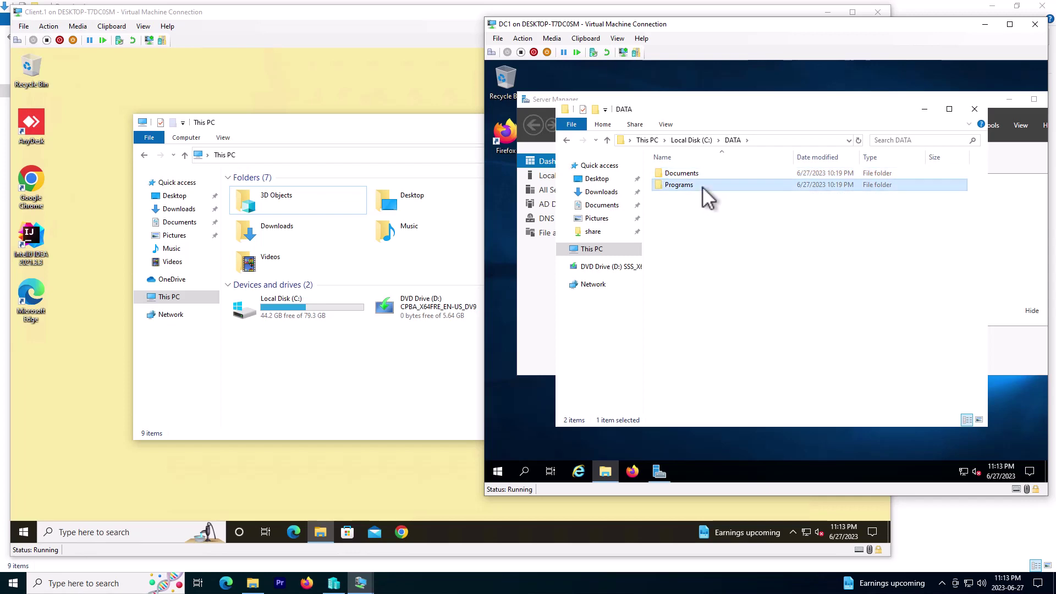
{"action": "left_click", "coordinate": [692, 139]}
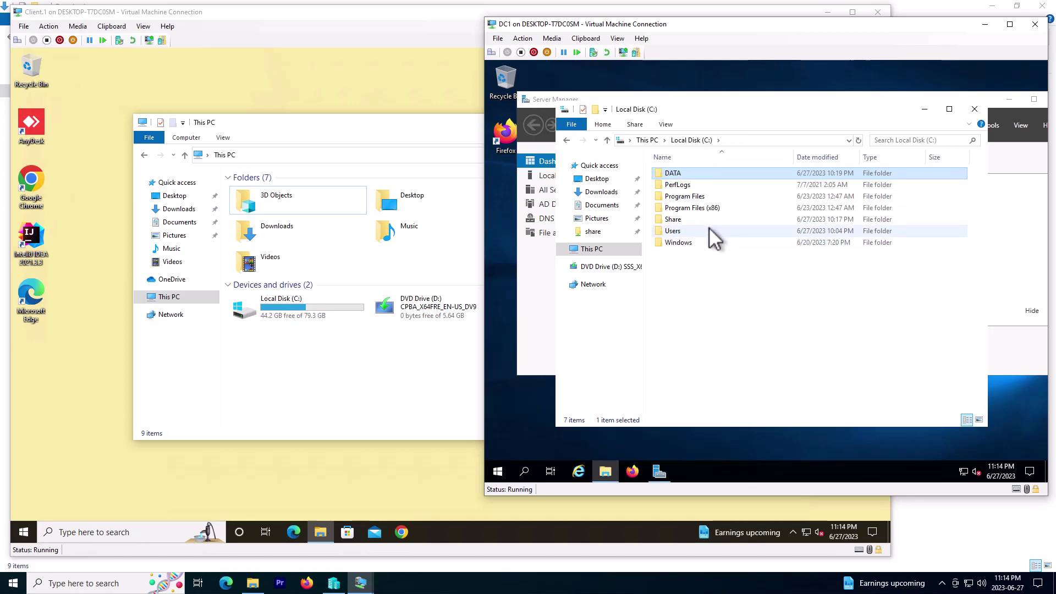
{"action": "double_click", "coordinate": [682, 171]}
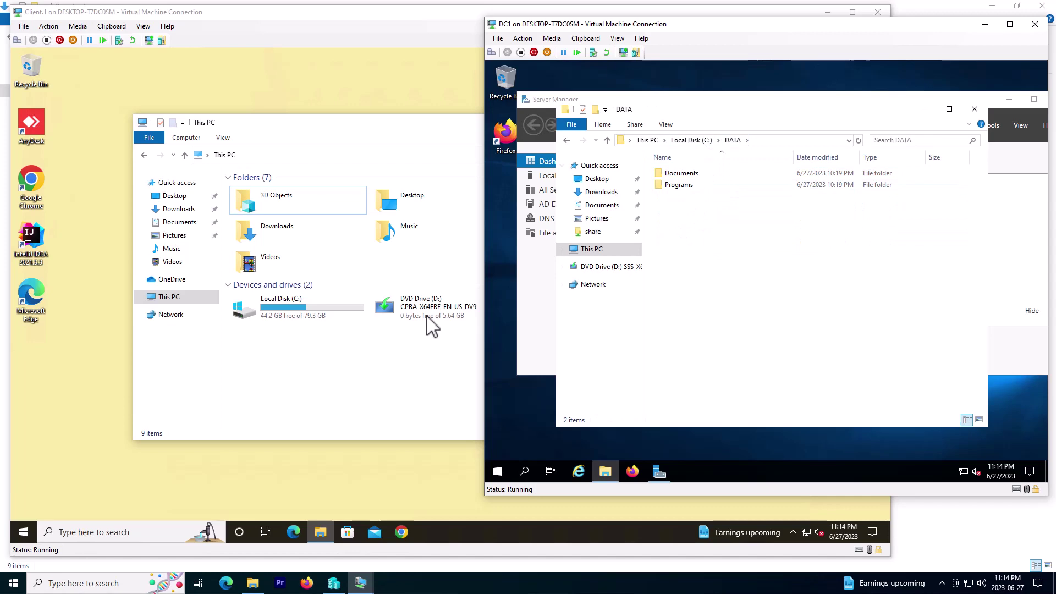
{"action": "left_click", "coordinate": [347, 338]}
{"action": "left_click", "coordinate": [907, 257]}
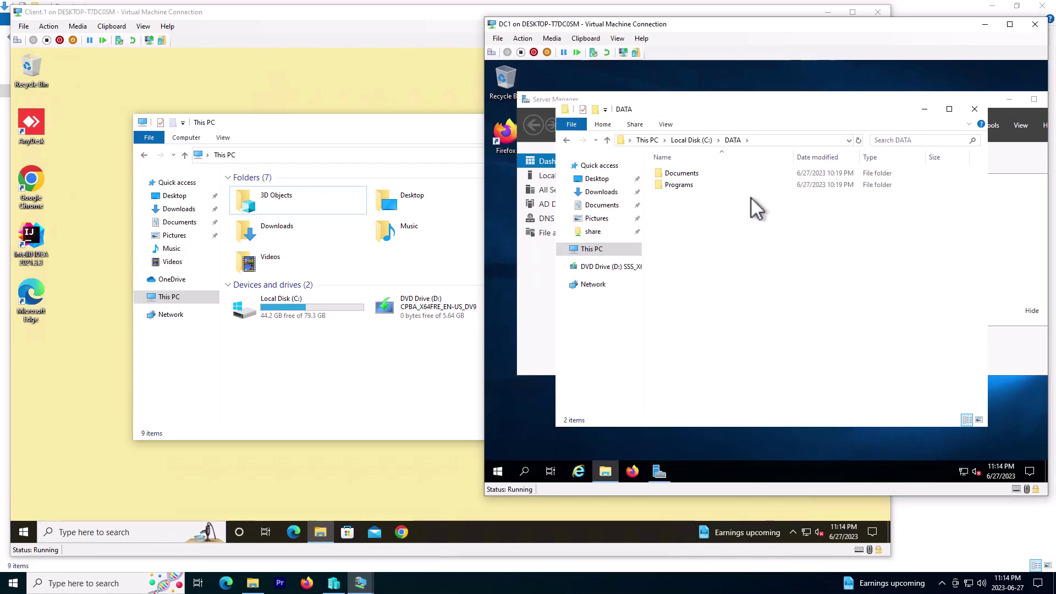
{"action": "left_click", "coordinate": [693, 139]}
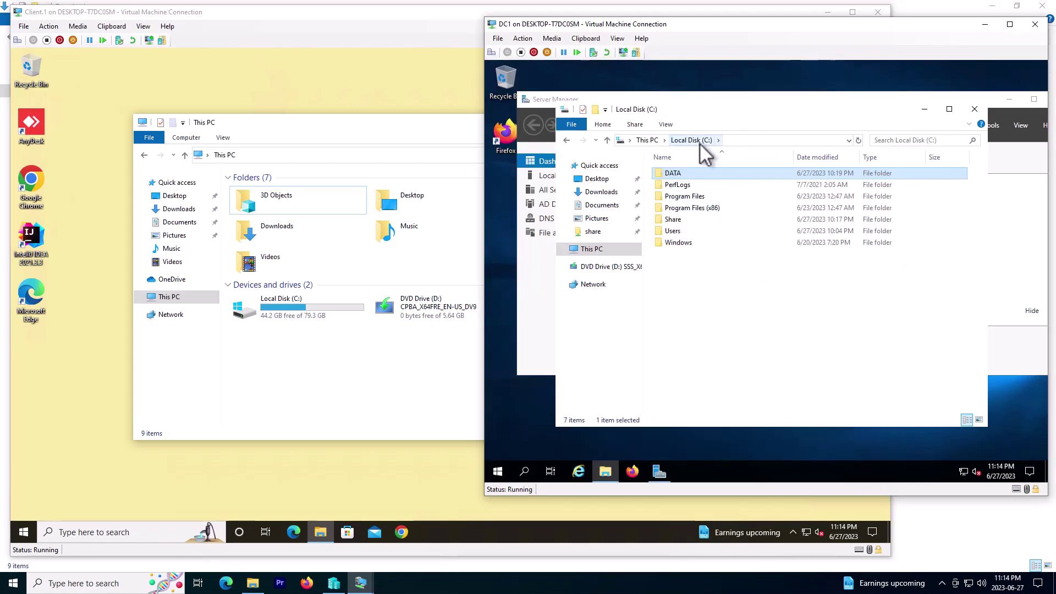
{"action": "left_click_drag", "start_coordinate": [670, 24], "coordinate": [619, 21]}
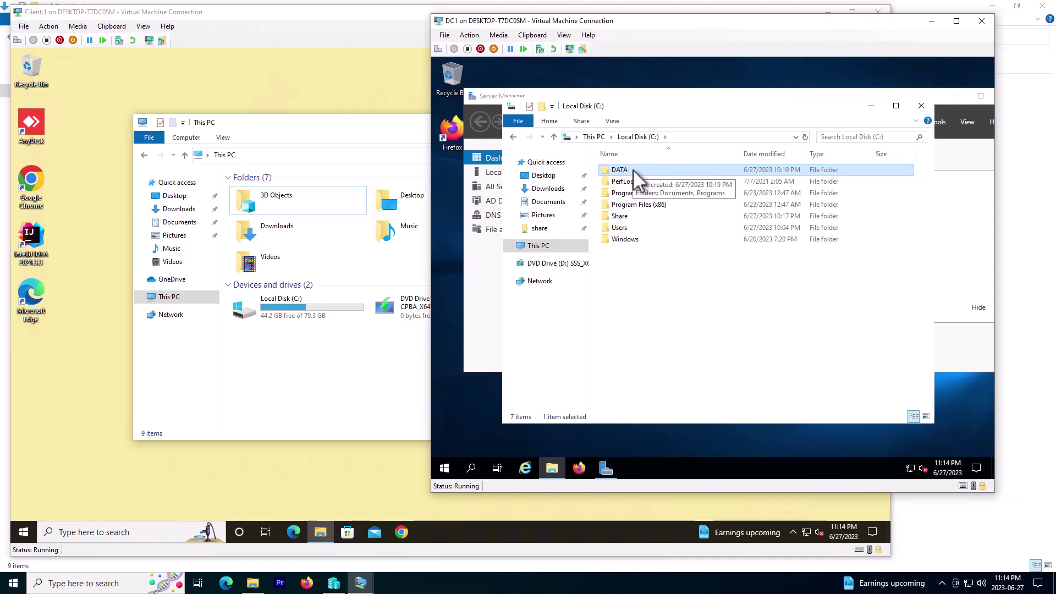
- Launch Active Directory Users and Computers and show Resources > Users, containing only Admin Tips
{"action": "left_click", "coordinate": [484, 292]}
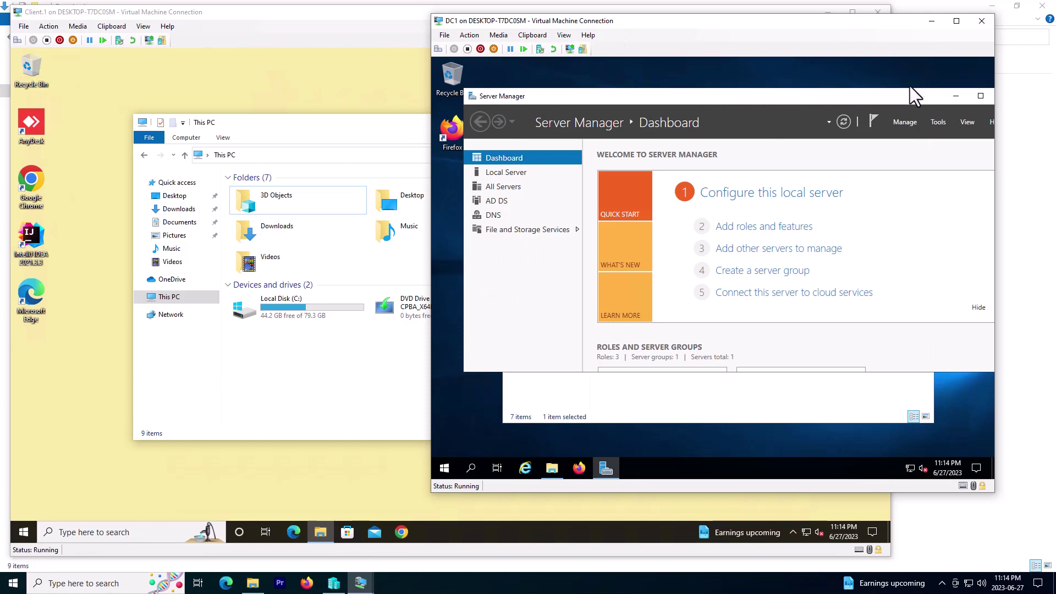
{"action": "left_click", "coordinate": [937, 122]}
{"action": "left_click", "coordinate": [882, 185]}
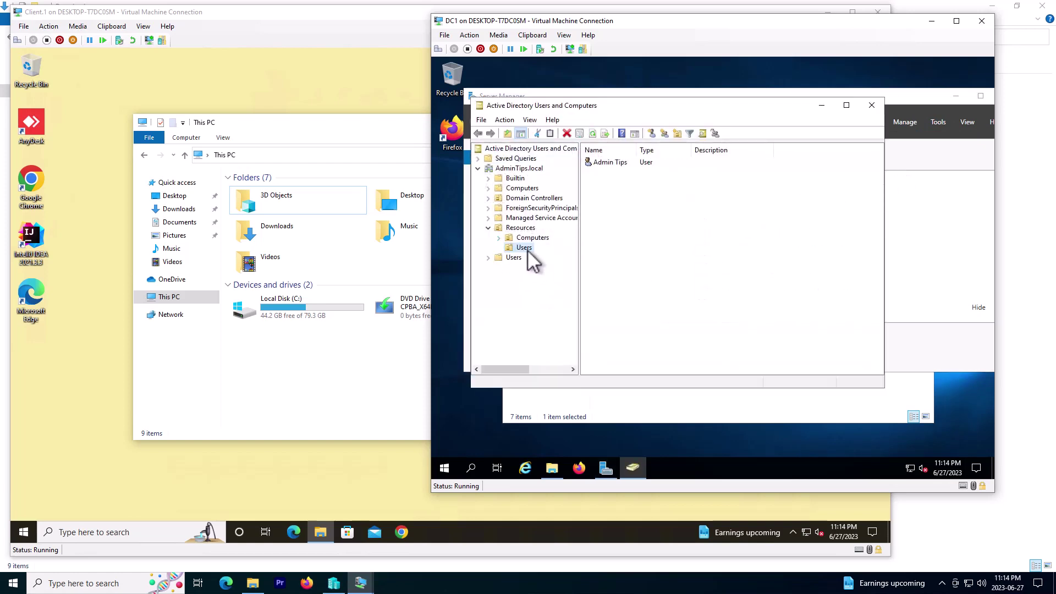
{"action": "left_click", "coordinate": [518, 228]}
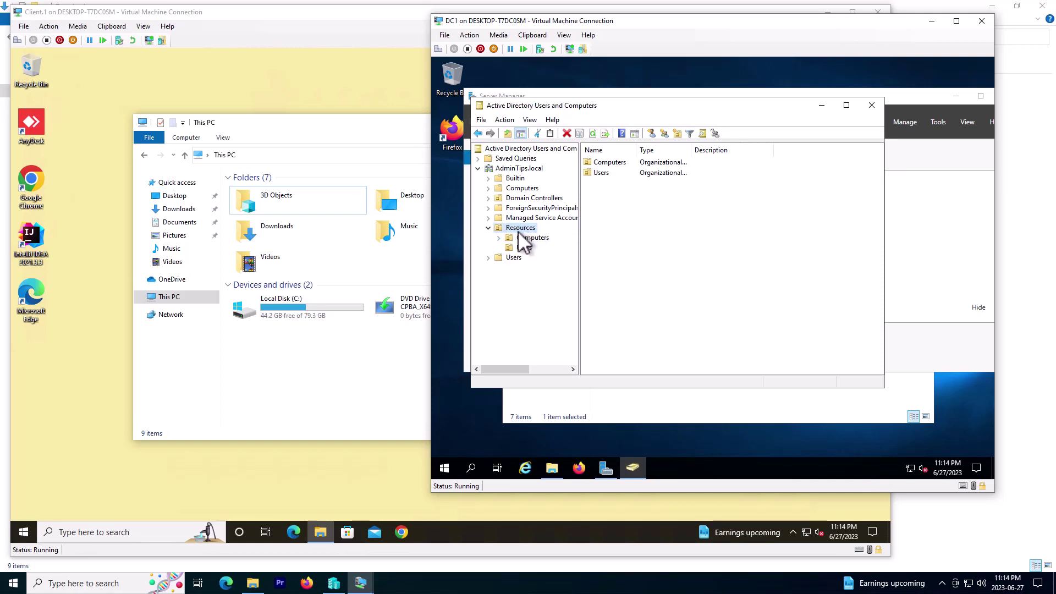
{"action": "left_click", "coordinate": [529, 238]}
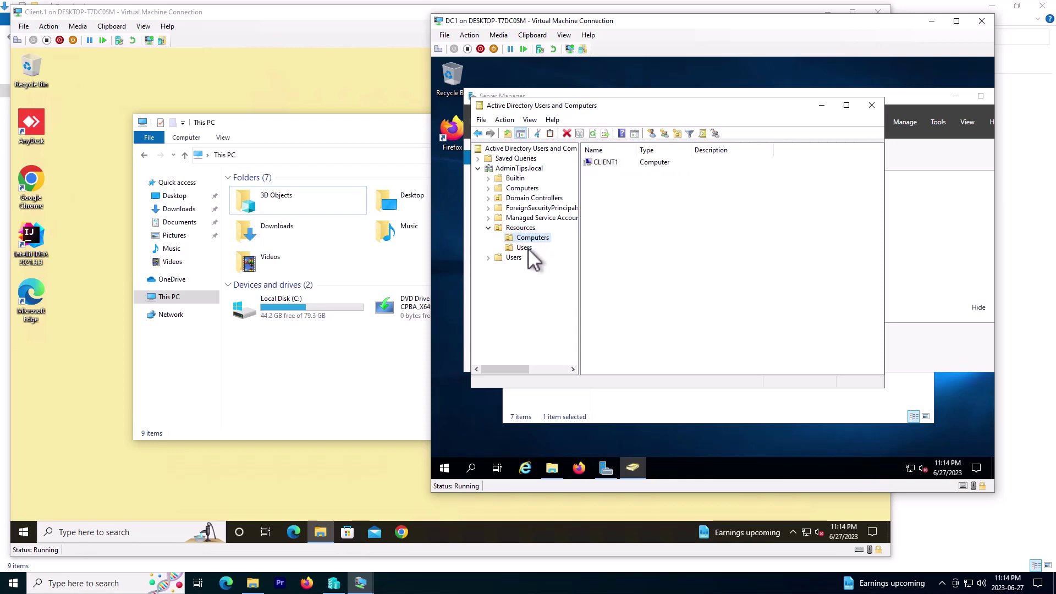
{"action": "left_click", "coordinate": [524, 248]}
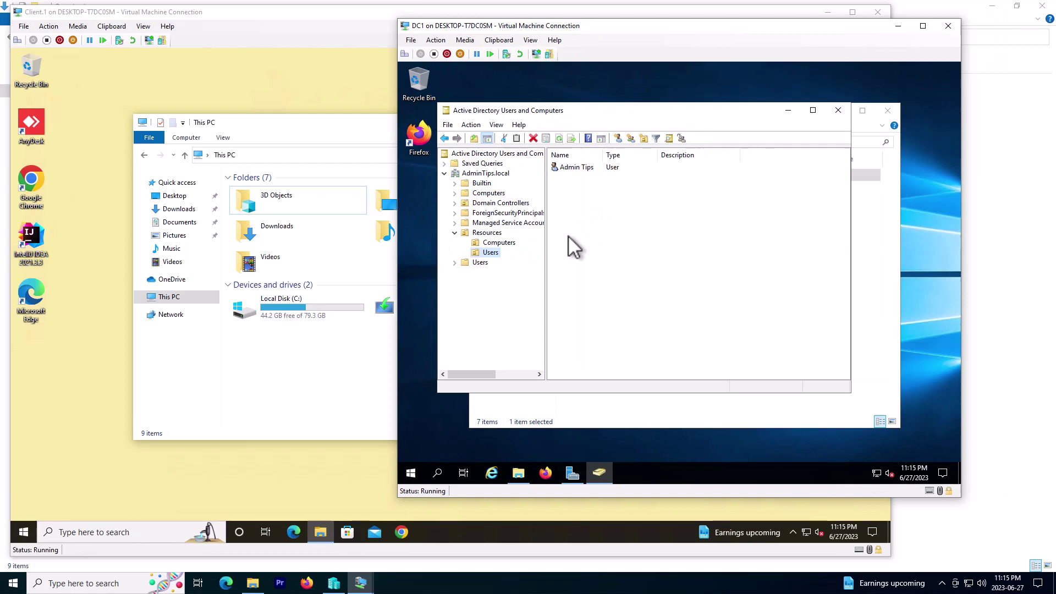
- Add a Universal-scope group 'Map drive permission' to the Resources > Users container
{"action": "right_click", "coordinate": [562, 227]}
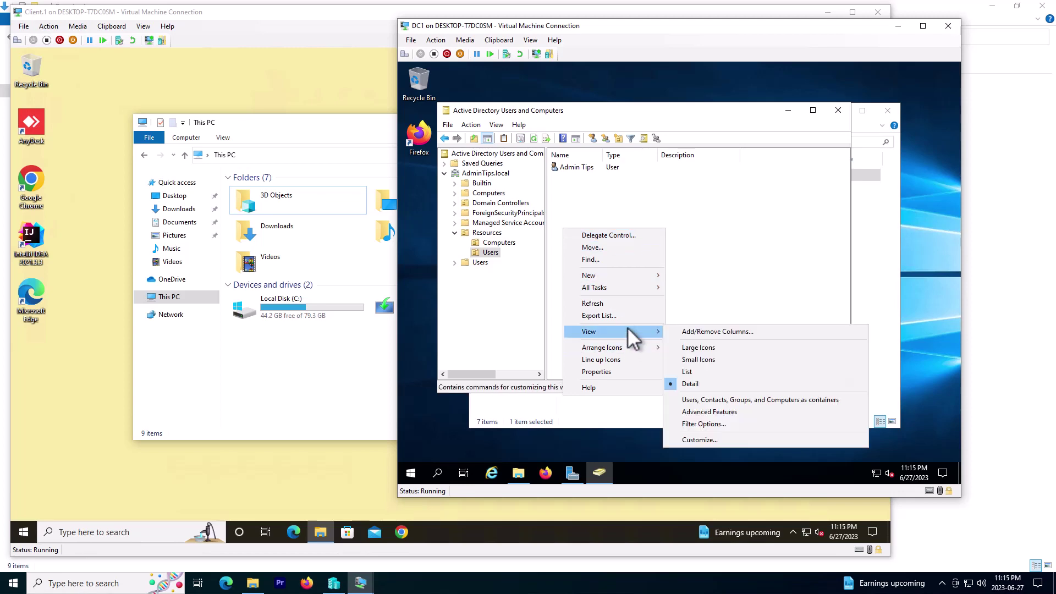
{"action": "mouse_move", "coordinate": [618, 275]}
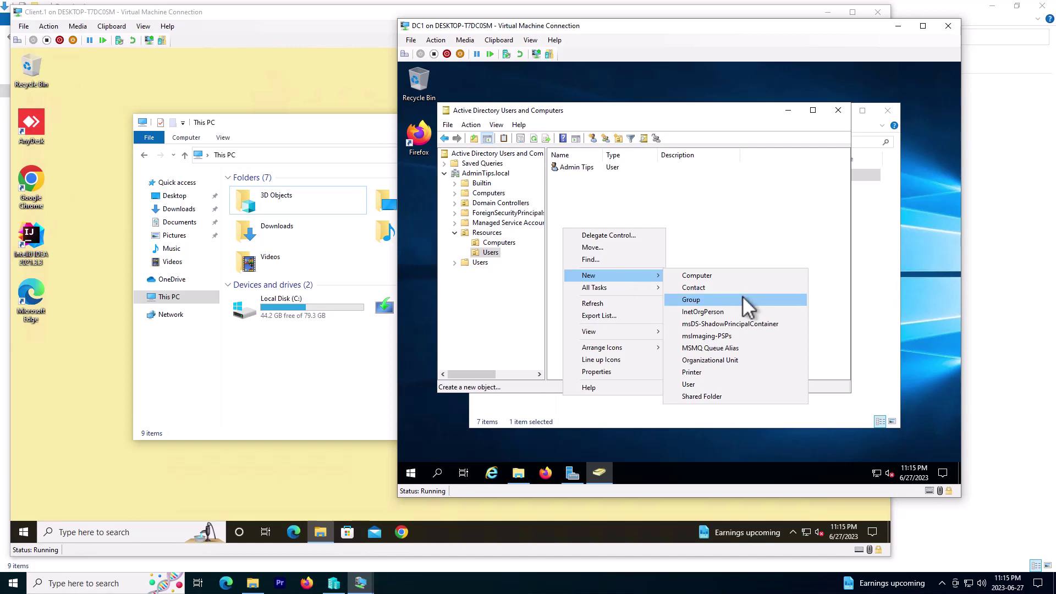
{"action": "left_click", "coordinate": [710, 302]}
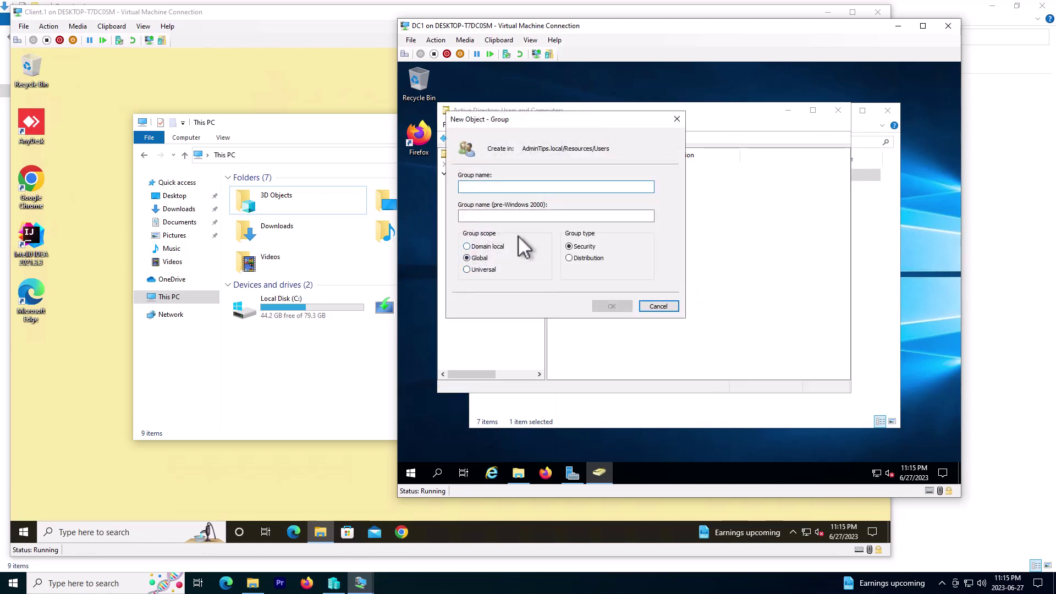
{"action": "left_click", "coordinate": [468, 269]}
{"action": "left_click", "coordinate": [496, 186]}
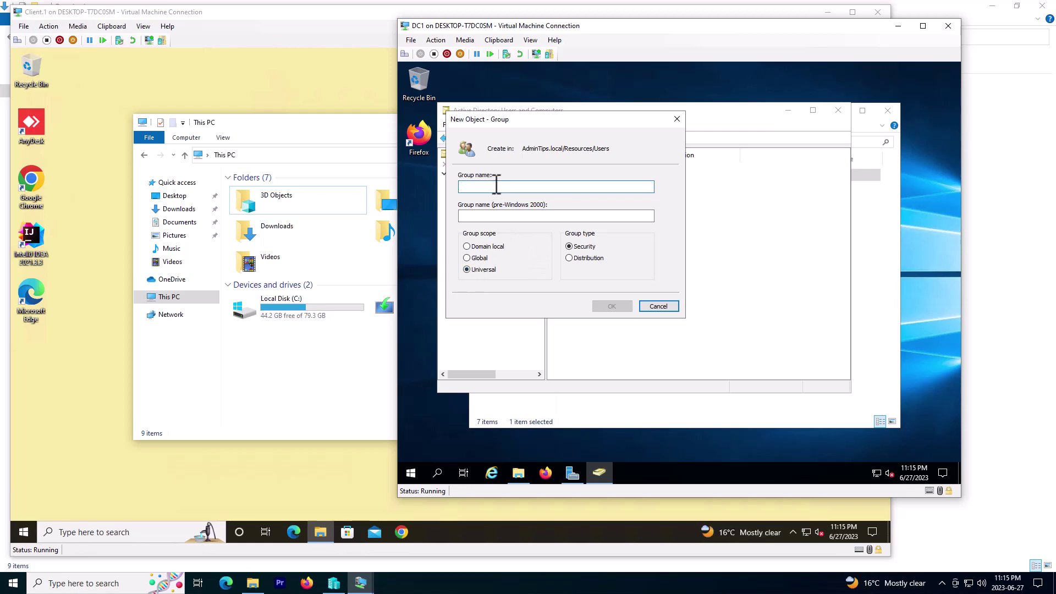
{"action": "type", "text": "Map drive permission"}
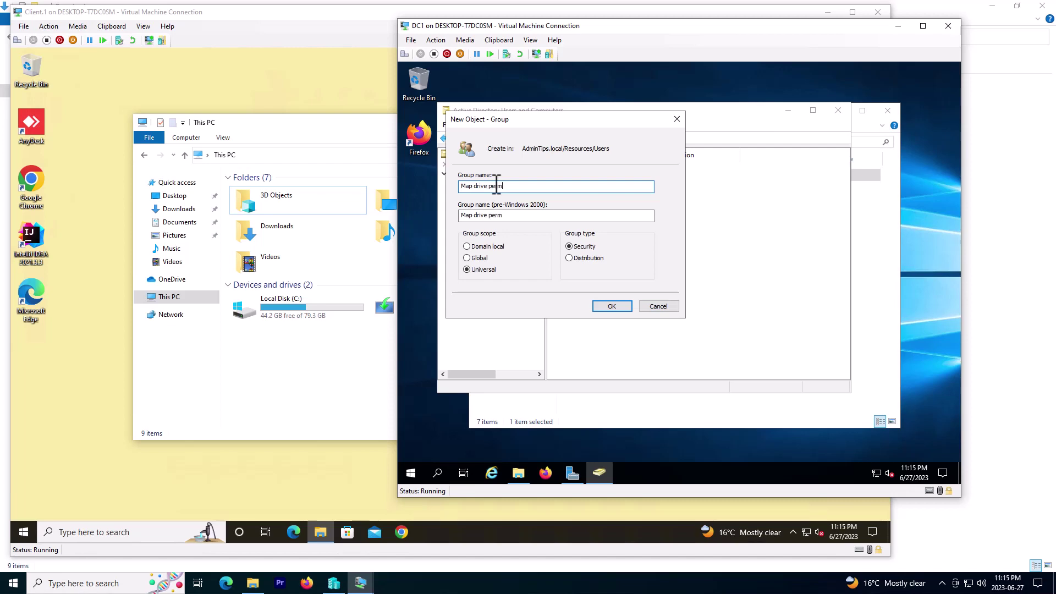
{"action": "left_click", "coordinate": [612, 306]}
{"action": "left_click", "coordinate": [599, 240]}
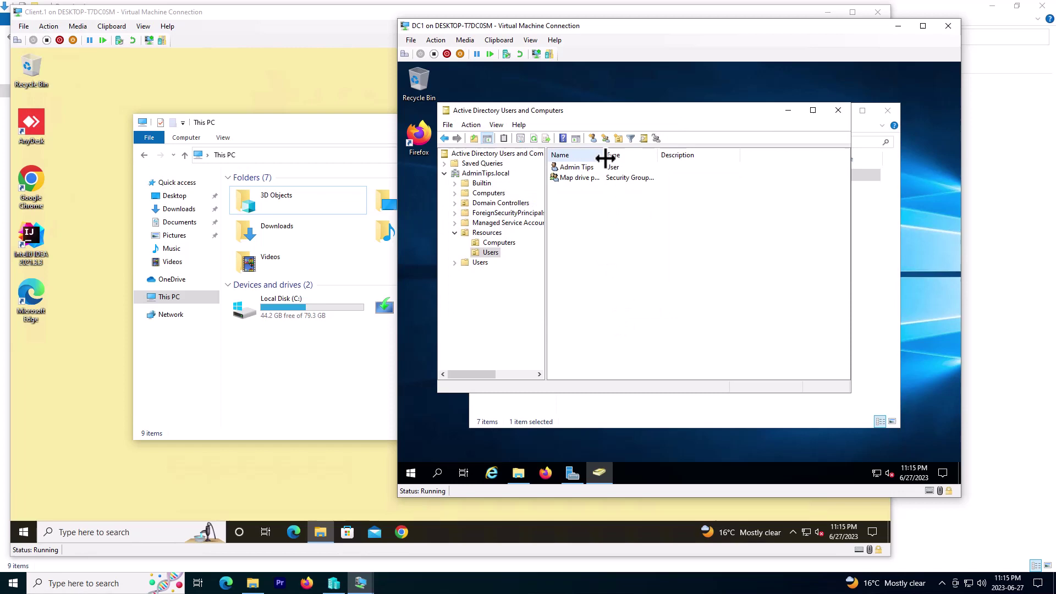
- Add Admin Tips as a member of Map drive permission and apply the change
{"action": "left_click_drag", "start_coordinate": [605, 155], "coordinate": [653, 155]}
{"action": "double_click", "coordinate": [592, 177]}
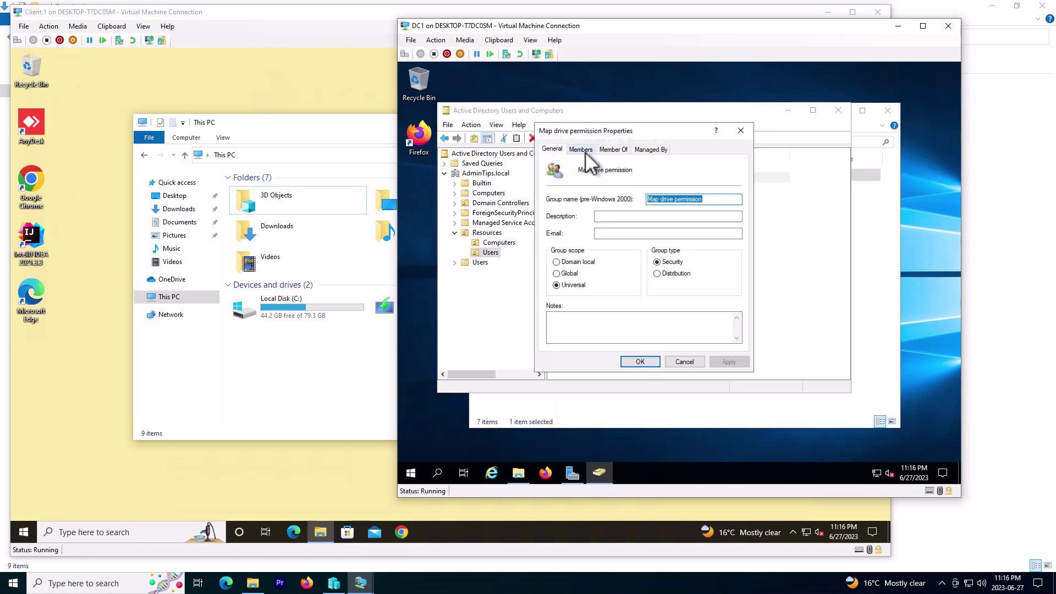
{"action": "left_click", "coordinate": [580, 149]}
{"action": "left_click", "coordinate": [567, 330]}
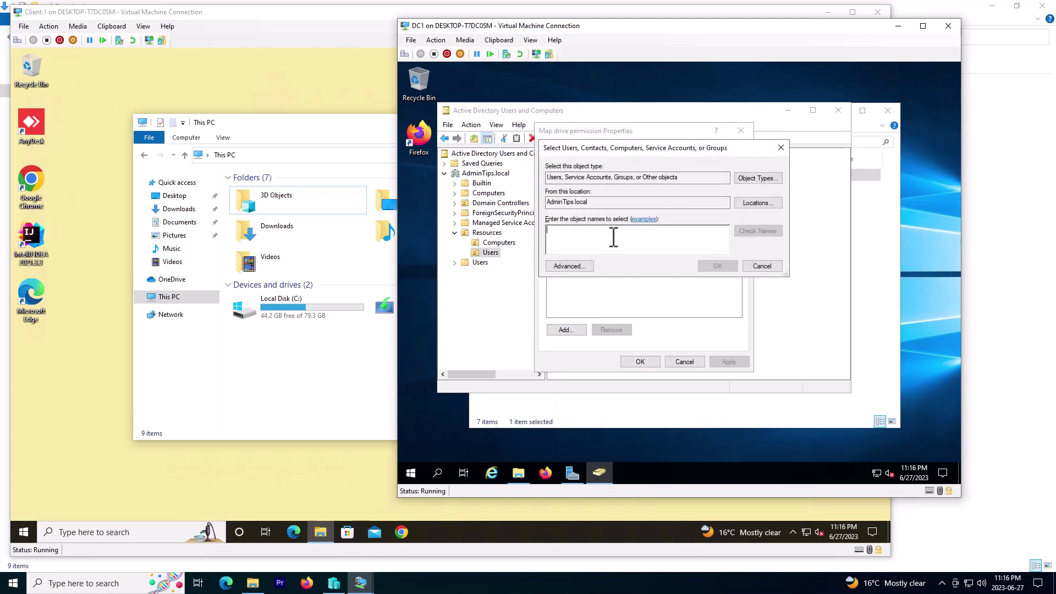
{"action": "type", "text": "admin tips"}
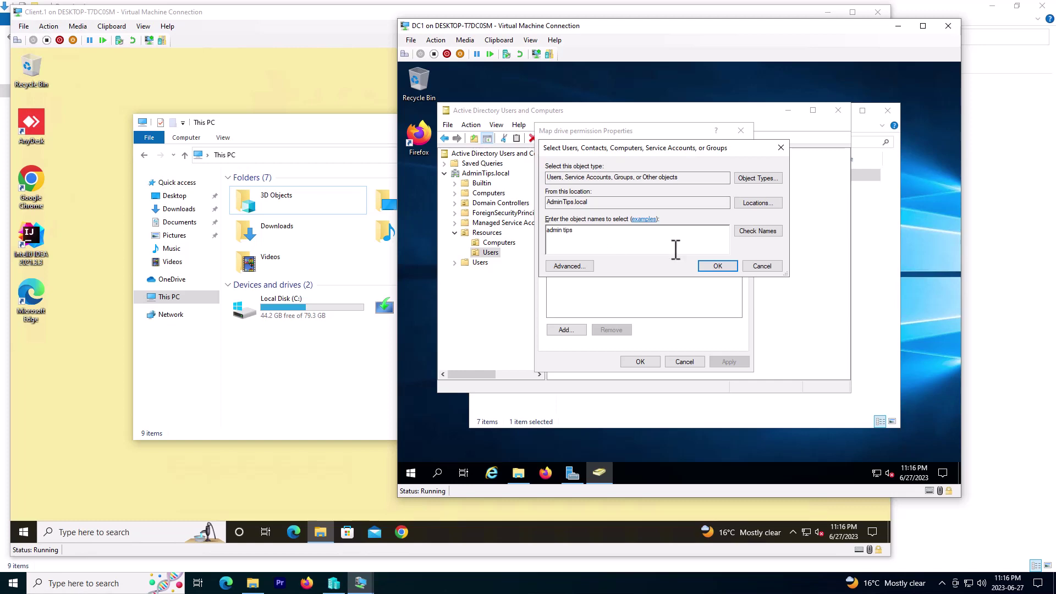
{"action": "left_click", "coordinate": [757, 231]}
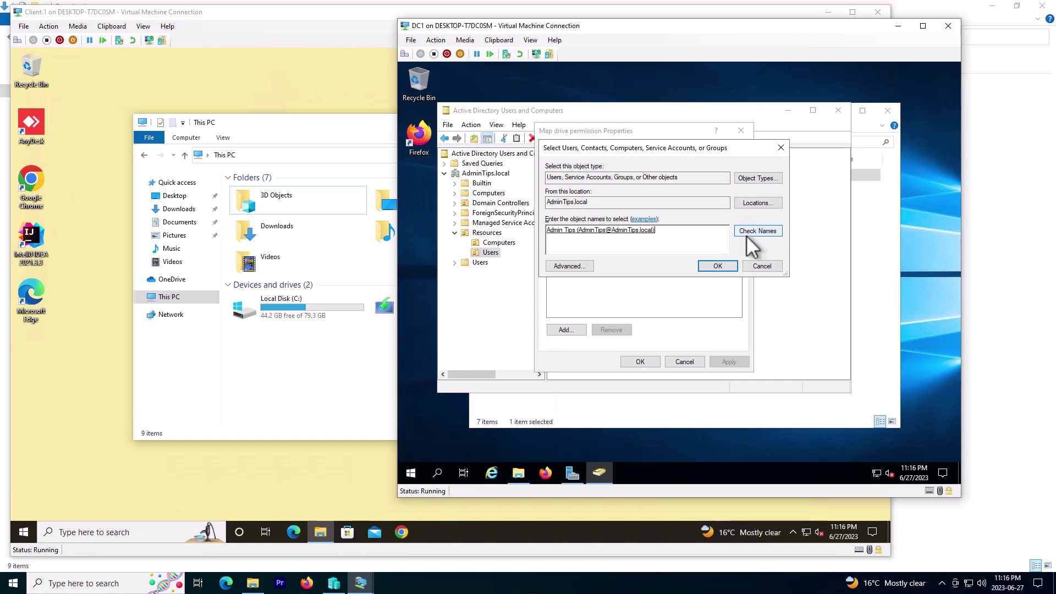
{"action": "left_click", "coordinate": [719, 267]}
{"action": "left_click", "coordinate": [730, 362]}
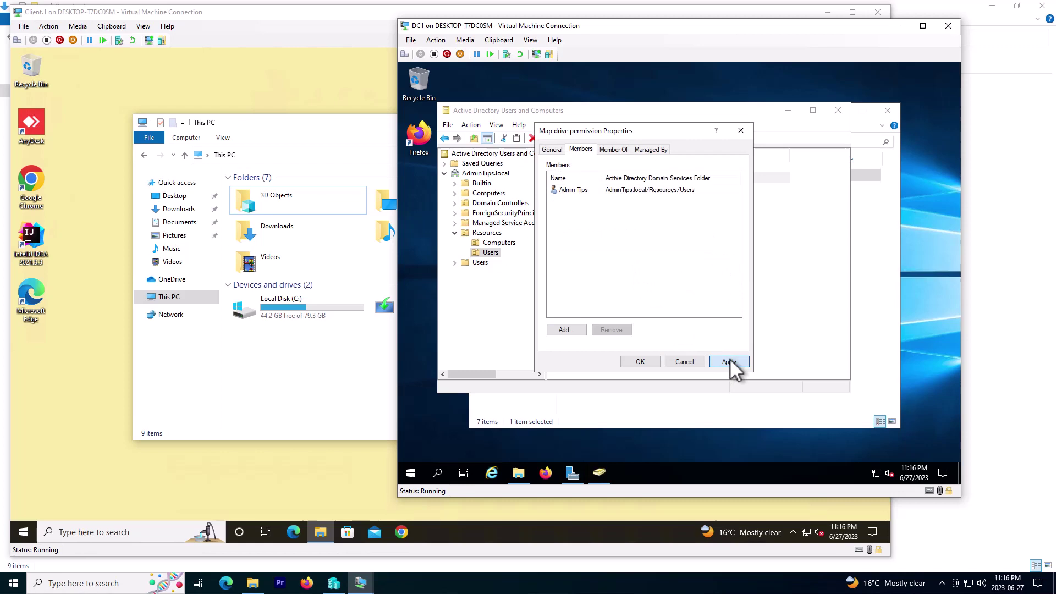
{"action": "left_click", "coordinate": [640, 361]}
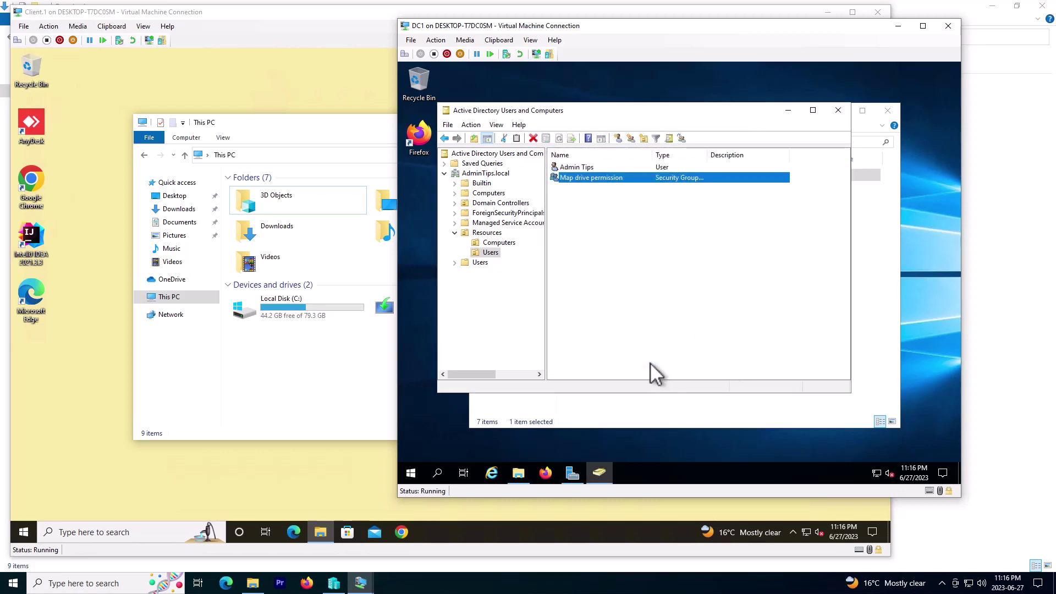
- Turn on Advanced Sharing for DC1's DATA folder
{"action": "left_click", "coordinate": [545, 417]}
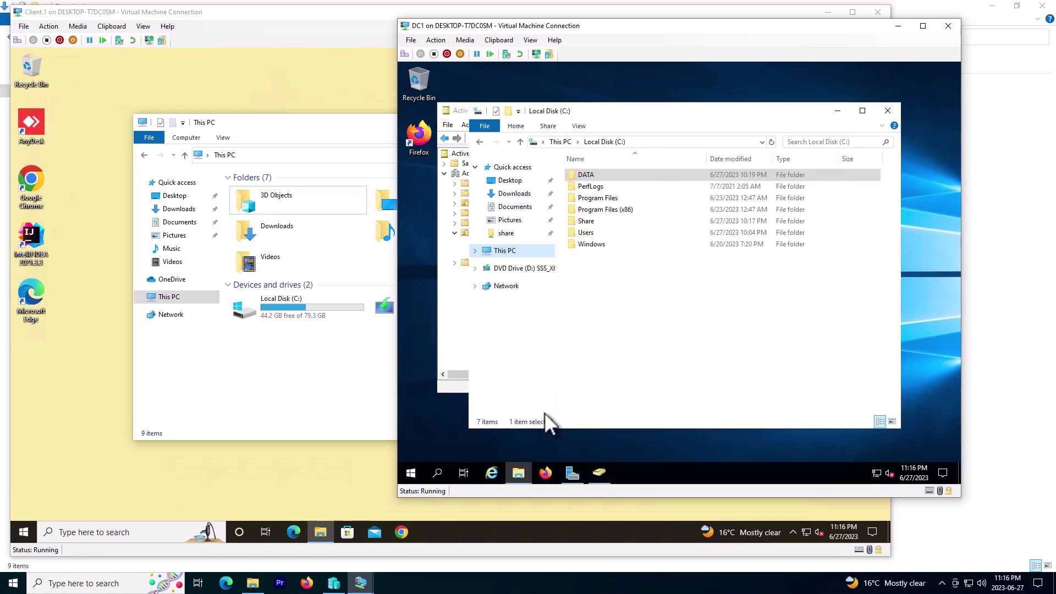
{"action": "right_click", "coordinate": [590, 178]}
{"action": "left_click", "coordinate": [628, 375]}
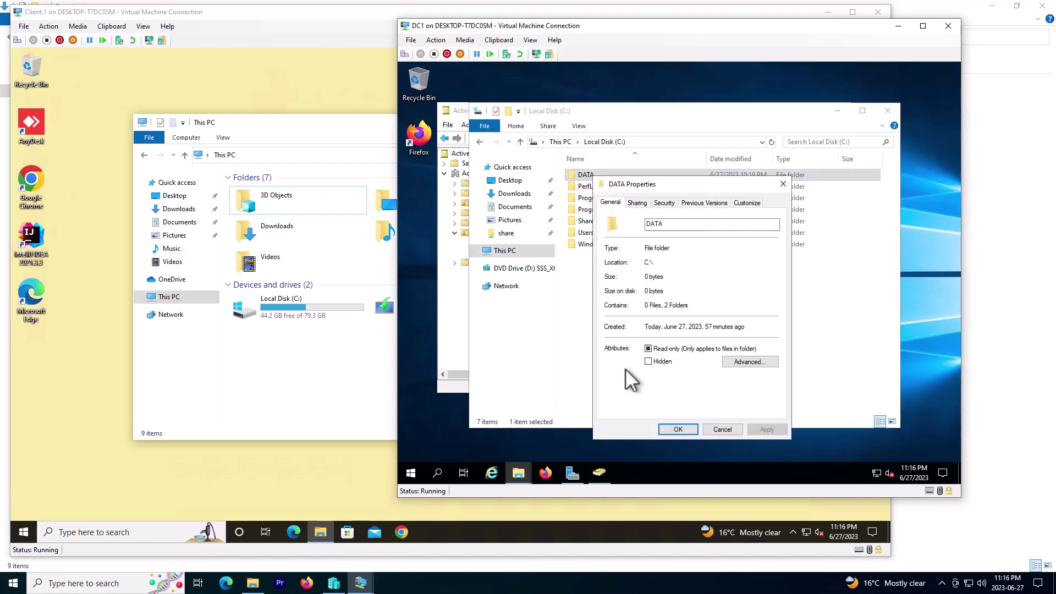
{"action": "left_click_drag", "start_coordinate": [635, 187], "coordinate": [656, 189]}
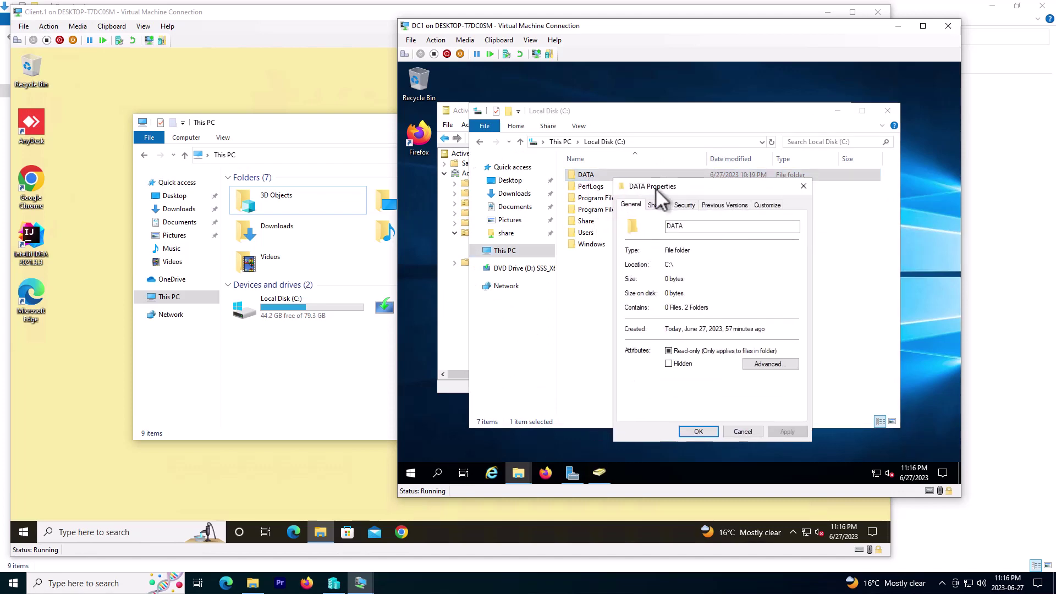
{"action": "left_click", "coordinate": [658, 204]}
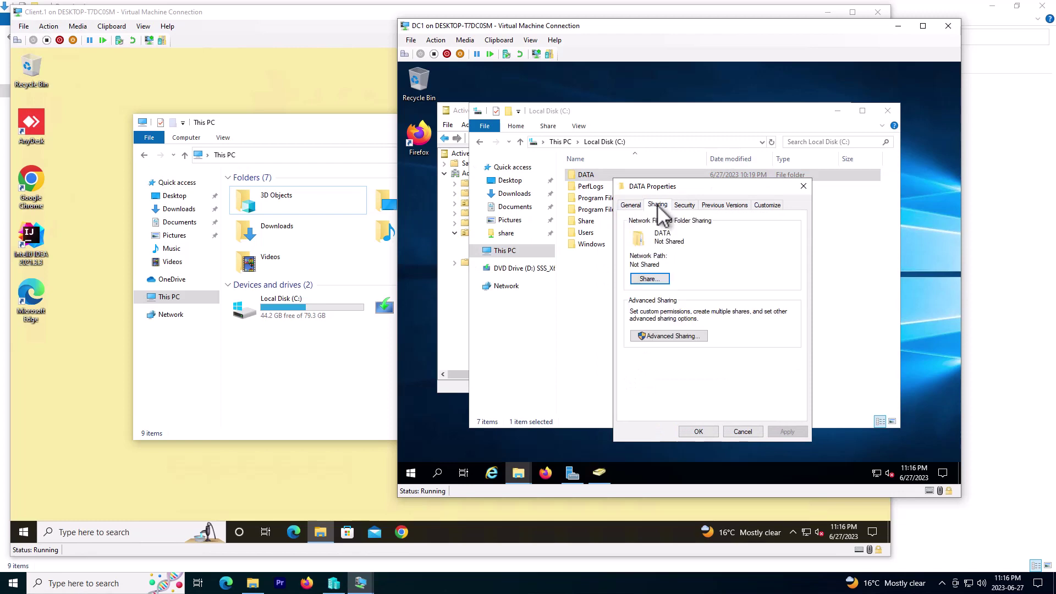
{"action": "left_click", "coordinate": [671, 336]}
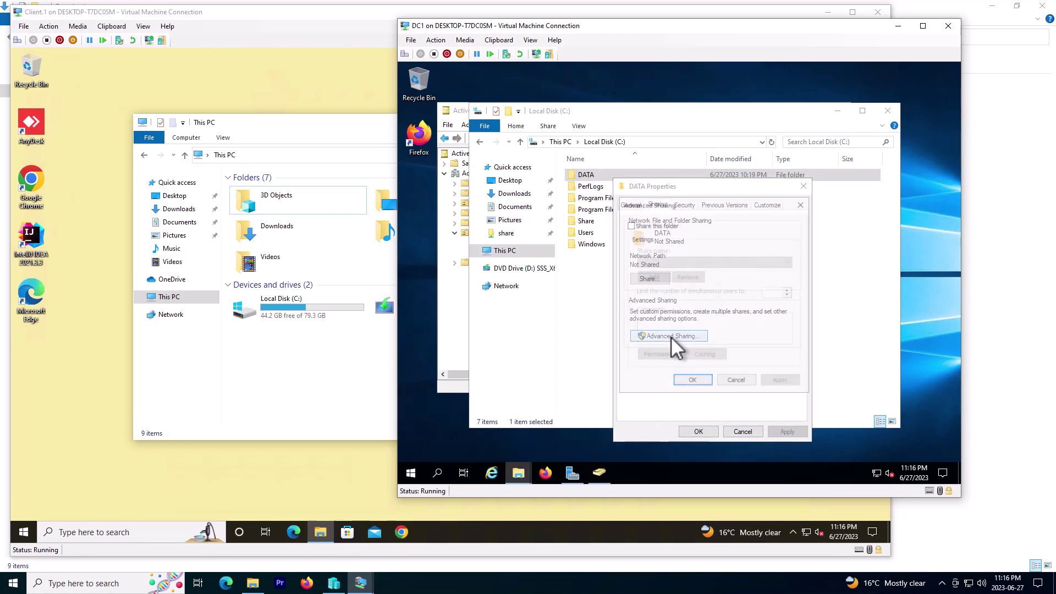
{"action": "left_click", "coordinate": [631, 225]}
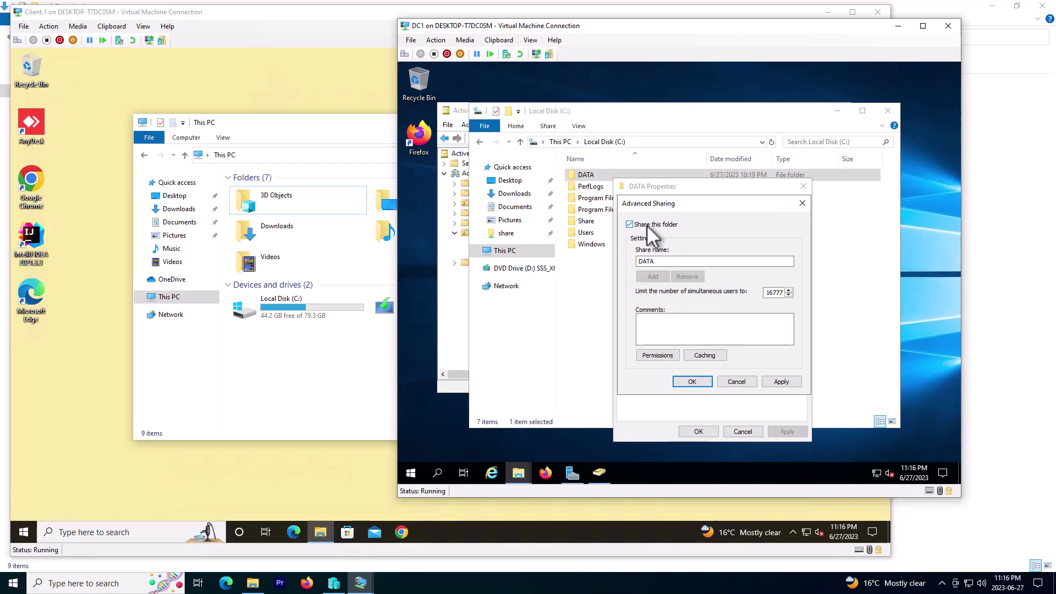
- Replace Everyone with Map drive permission in the share permissions, granting Change and Read
{"action": "left_click", "coordinate": [658, 356]}
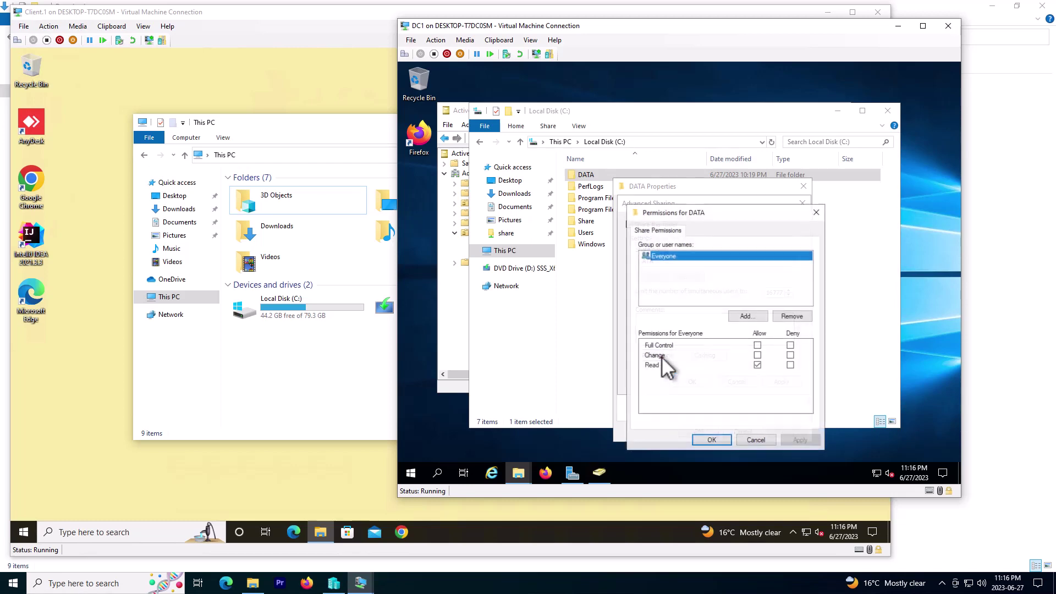
{"action": "left_click", "coordinate": [792, 316]}
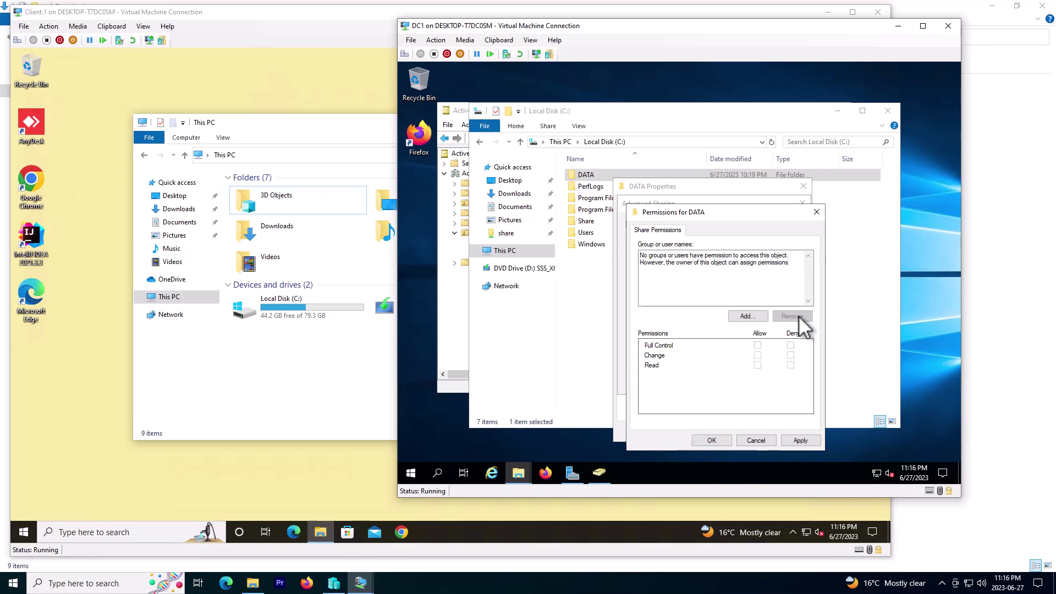
{"action": "left_click", "coordinate": [745, 317]}
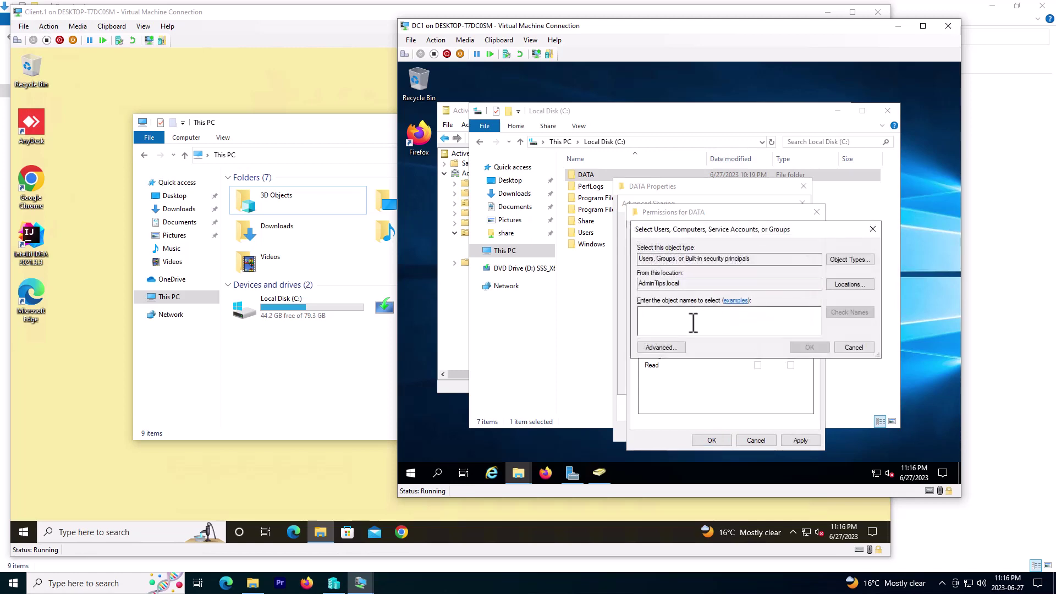
{"action": "left_click", "coordinate": [602, 467]}
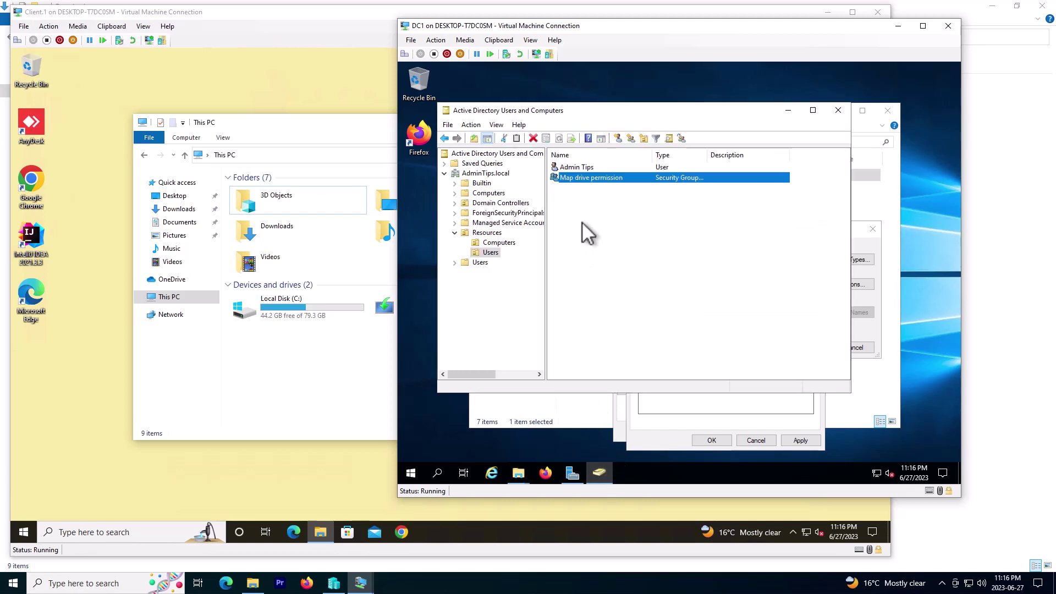
{"action": "left_click", "coordinate": [788, 110]}
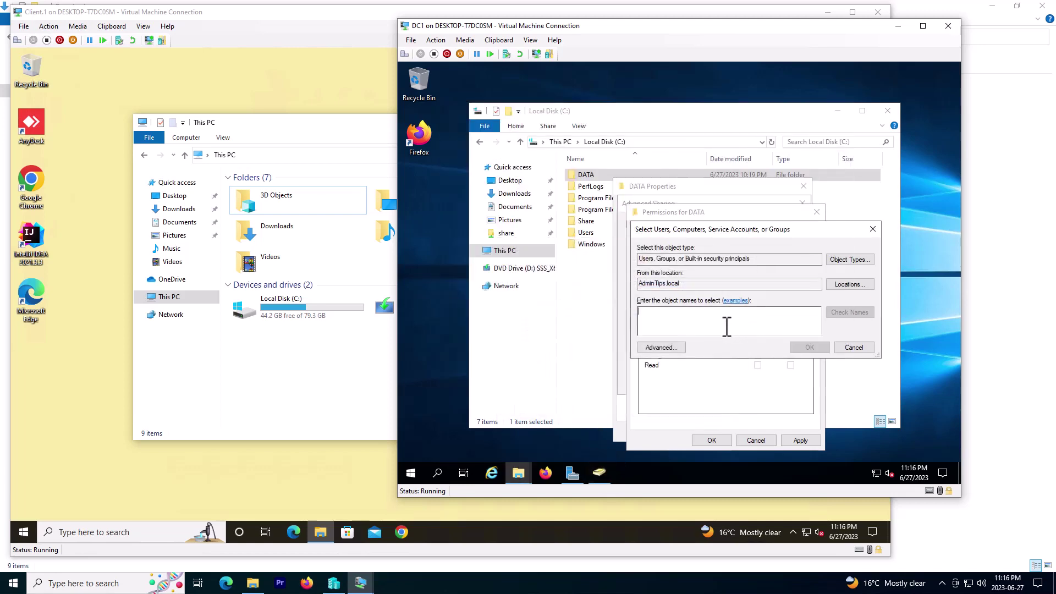
{"action": "type", "text": "map drive"}
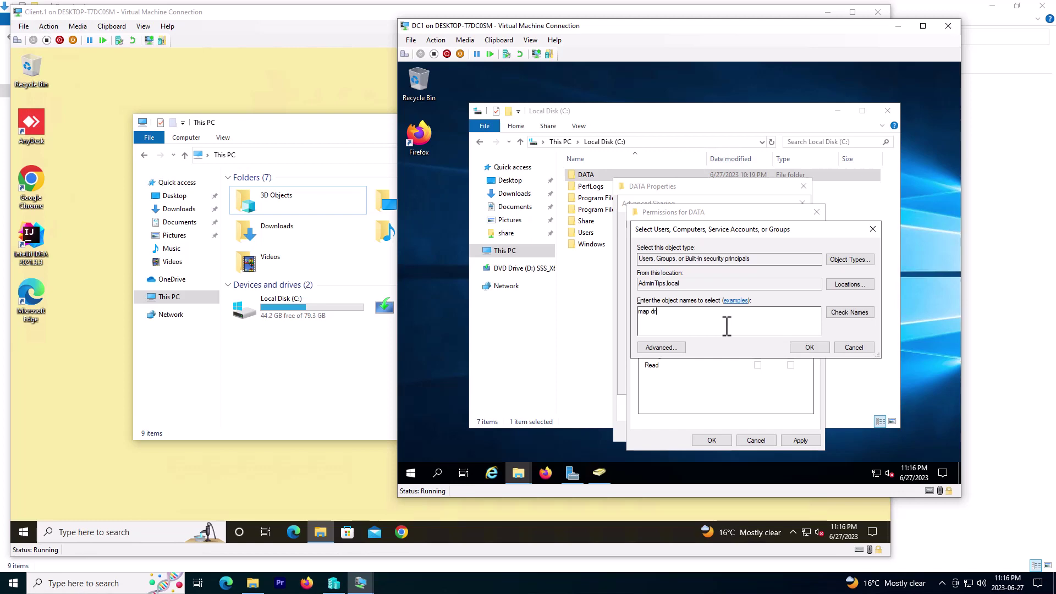
{"action": "left_click", "coordinate": [849, 312]}
{"action": "left_click", "coordinate": [809, 346]}
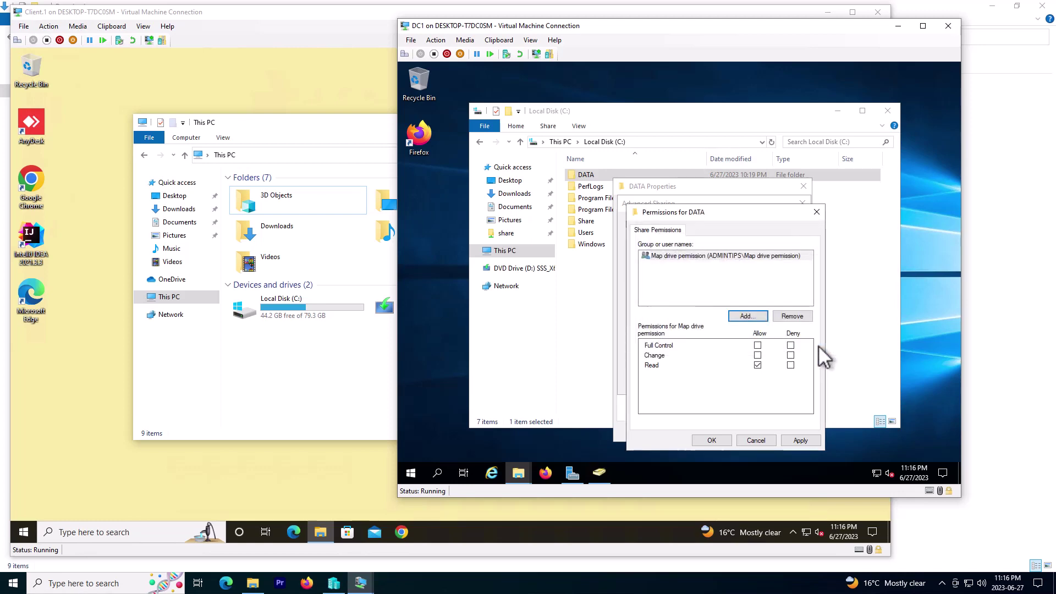
{"action": "left_click", "coordinate": [758, 356]}
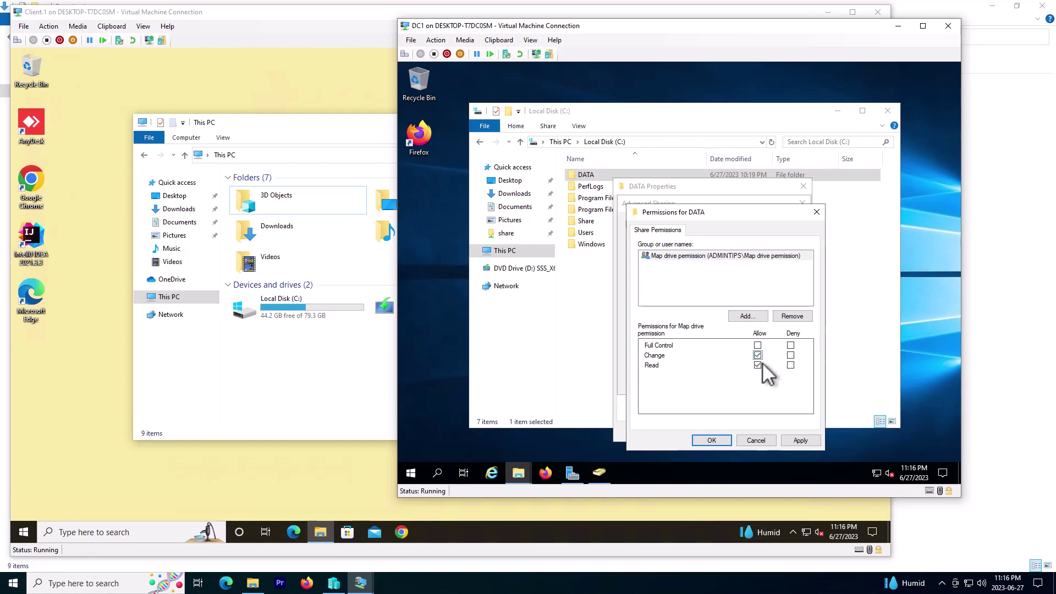
{"action": "left_click", "coordinate": [800, 440]}
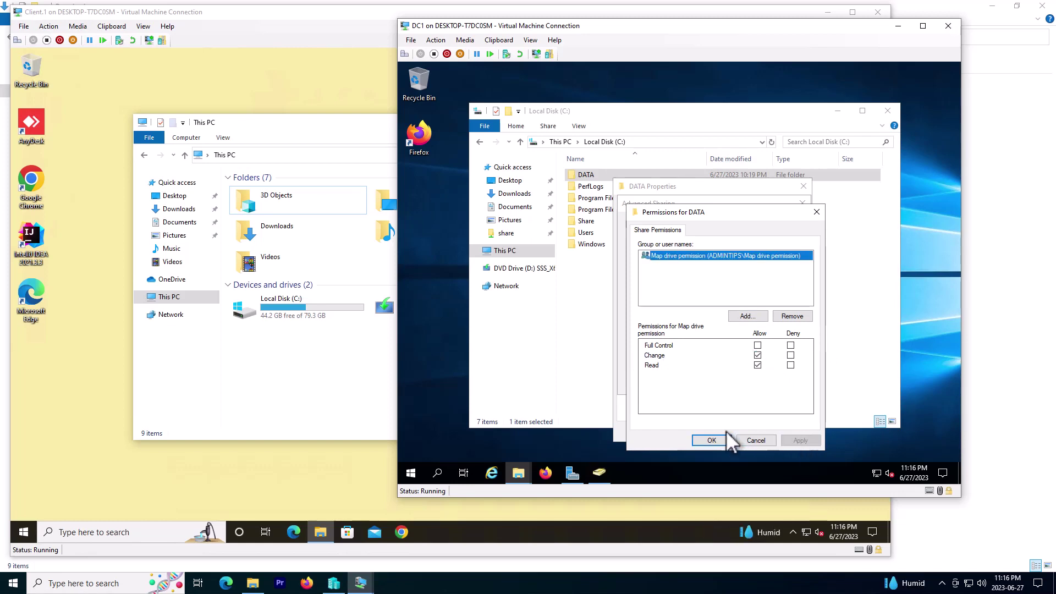
{"action": "left_click", "coordinate": [712, 440]}
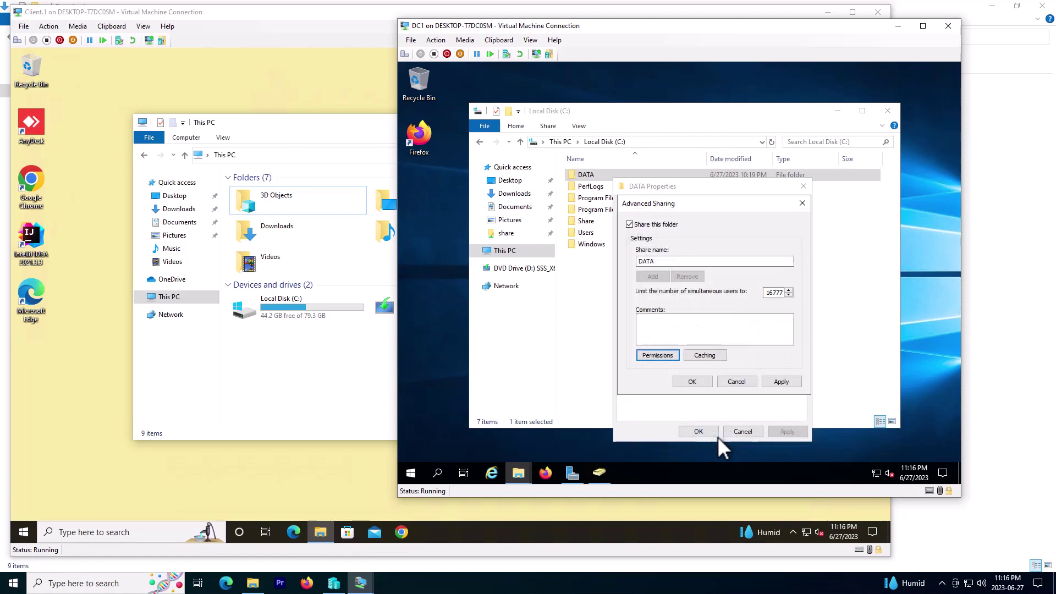
{"action": "left_click", "coordinate": [782, 382]}
{"action": "left_click", "coordinate": [692, 382]}
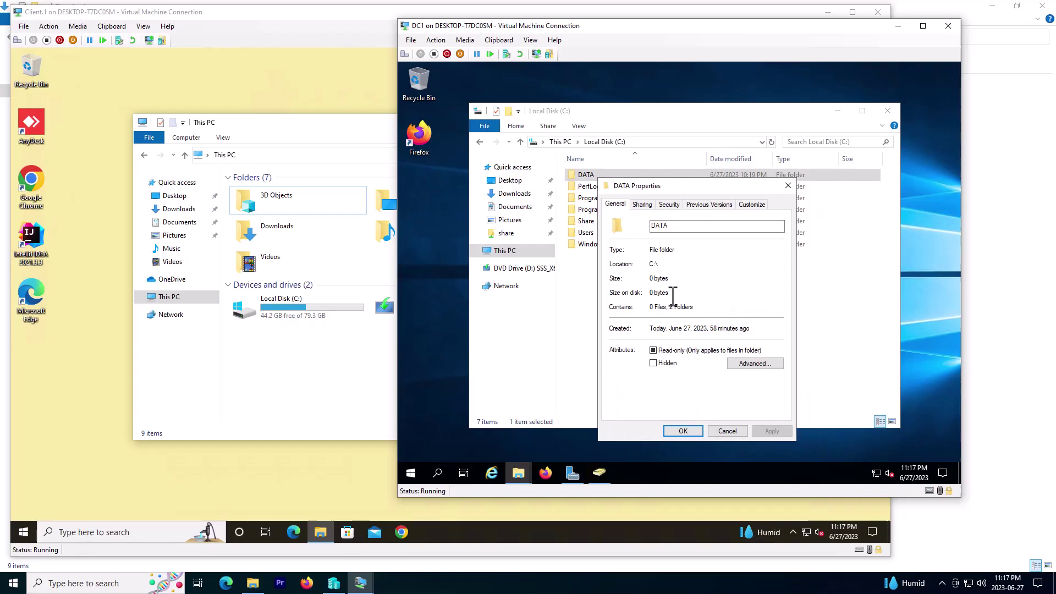
- Share DATA with Everyone on the network as \\Dc1\data and close Properties
{"action": "left_click", "coordinate": [642, 204]}
{"action": "left_click", "coordinate": [633, 284]}
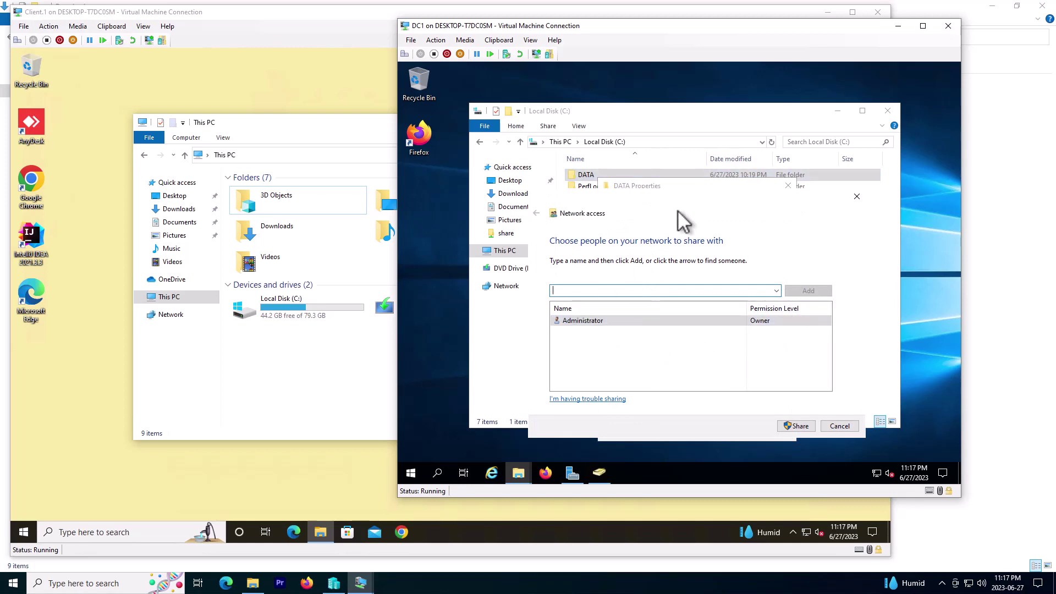
{"action": "left_click_drag", "start_coordinate": [678, 212], "coordinate": [641, 193]}
{"action": "left_click", "coordinate": [741, 271]}
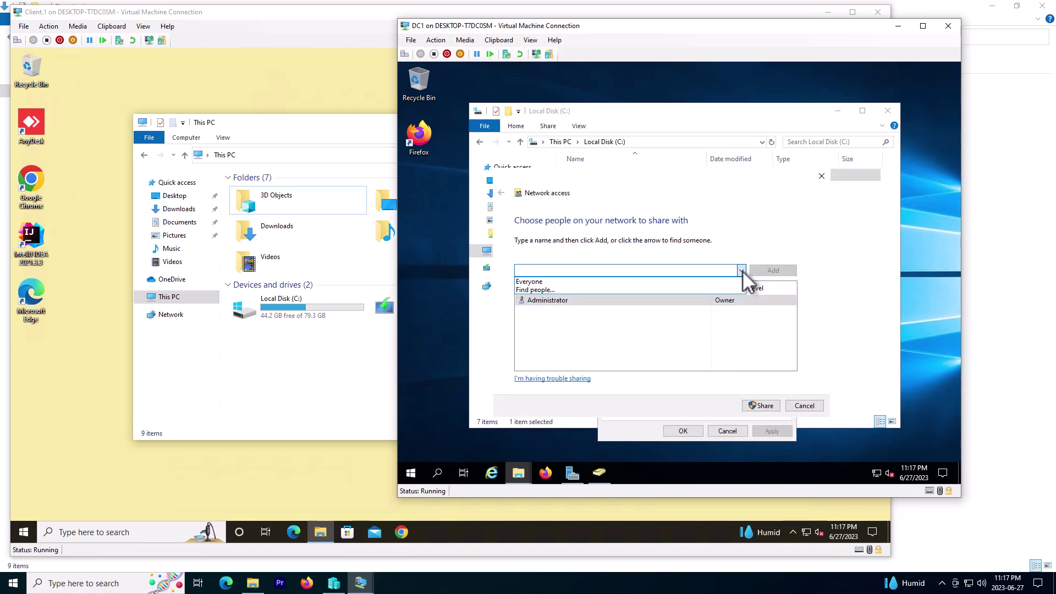
{"action": "left_click", "coordinate": [544, 281]}
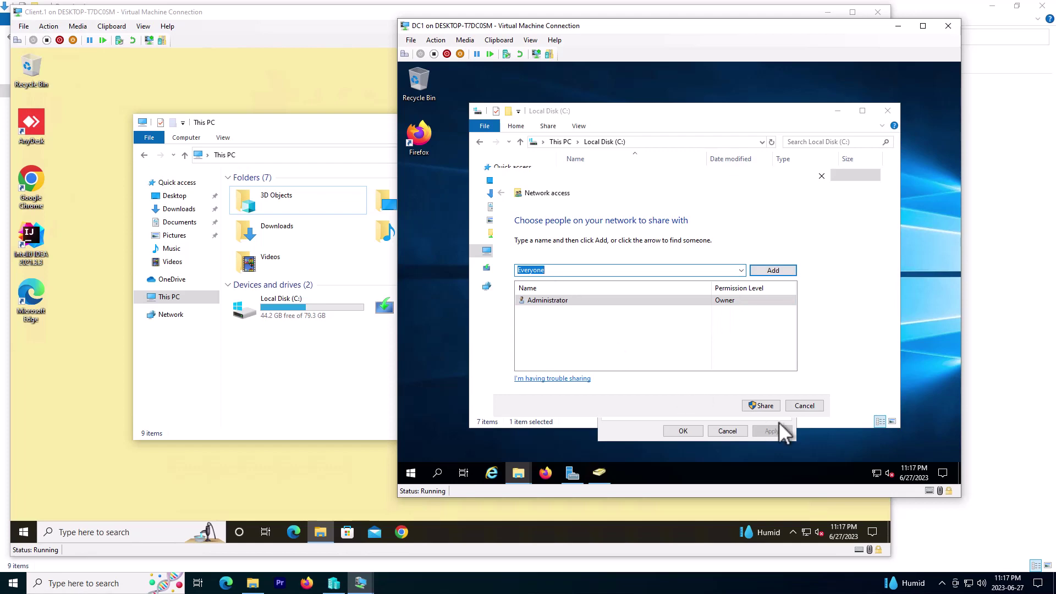
{"action": "left_click", "coordinate": [761, 406]}
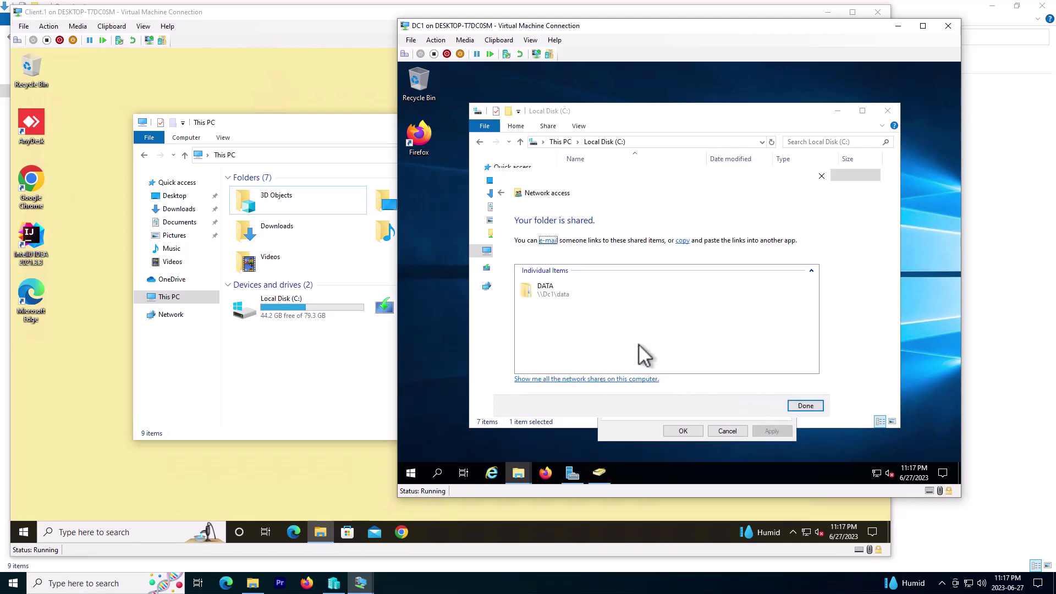
{"action": "left_click", "coordinate": [796, 407]}
{"action": "left_click", "coordinate": [697, 430]}
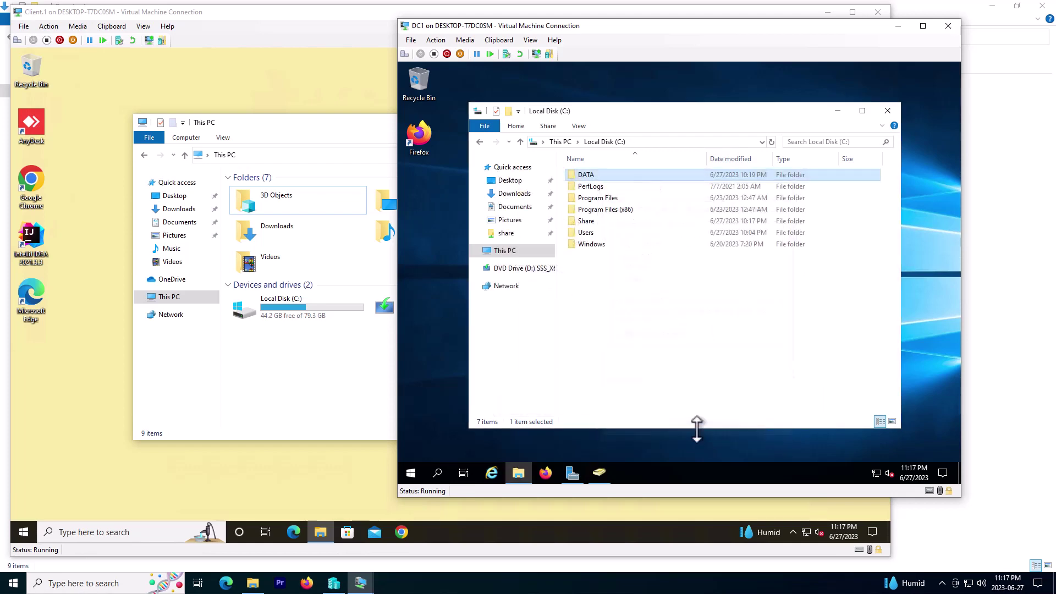
- Browse to \\DC1 and open the data share's Documents and Programs folders
{"action": "left_click", "coordinate": [657, 141]}
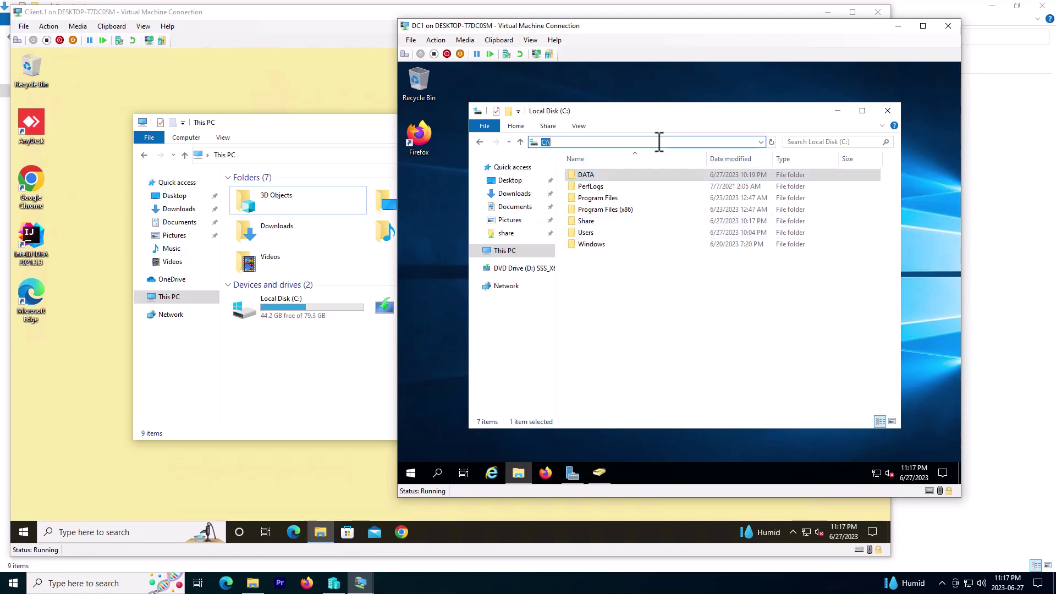
{"action": "type", "text": "\\"}
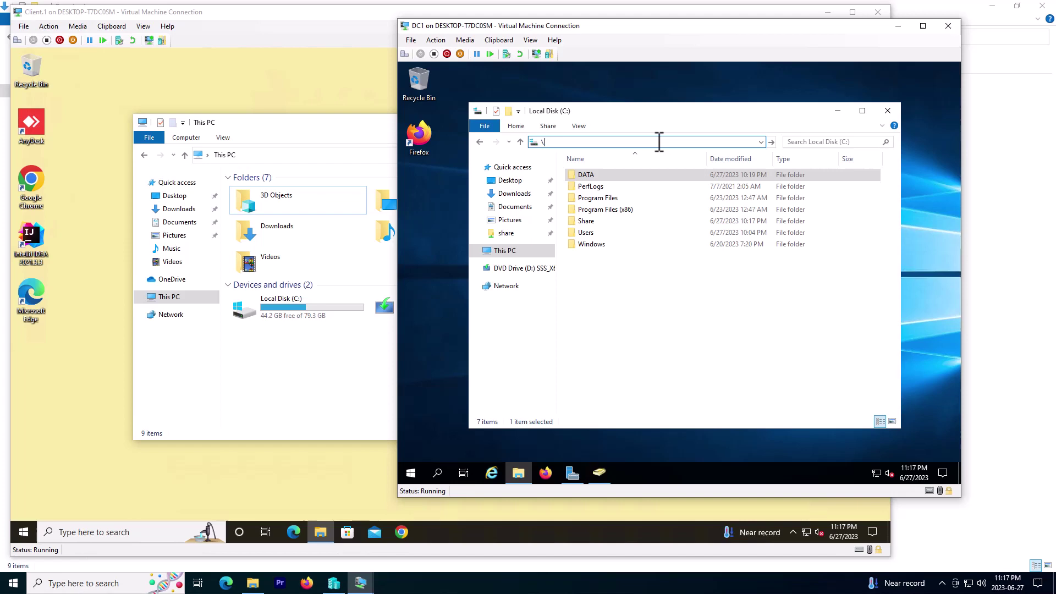
{"action": "type", "text": "\\DC"}
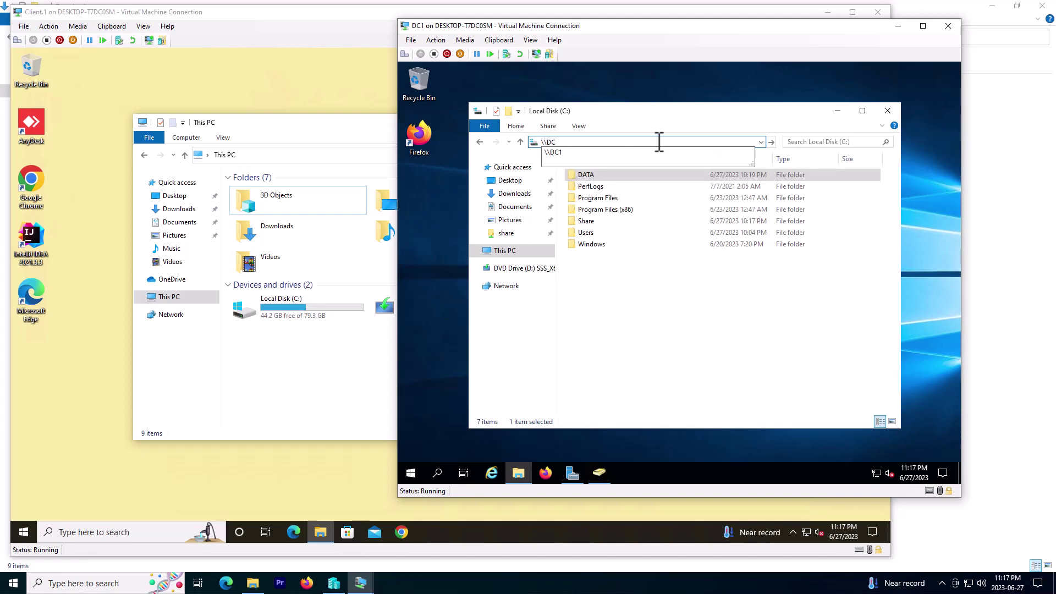
{"action": "type", "text": "1"}
{"action": "key", "text": "Return"}
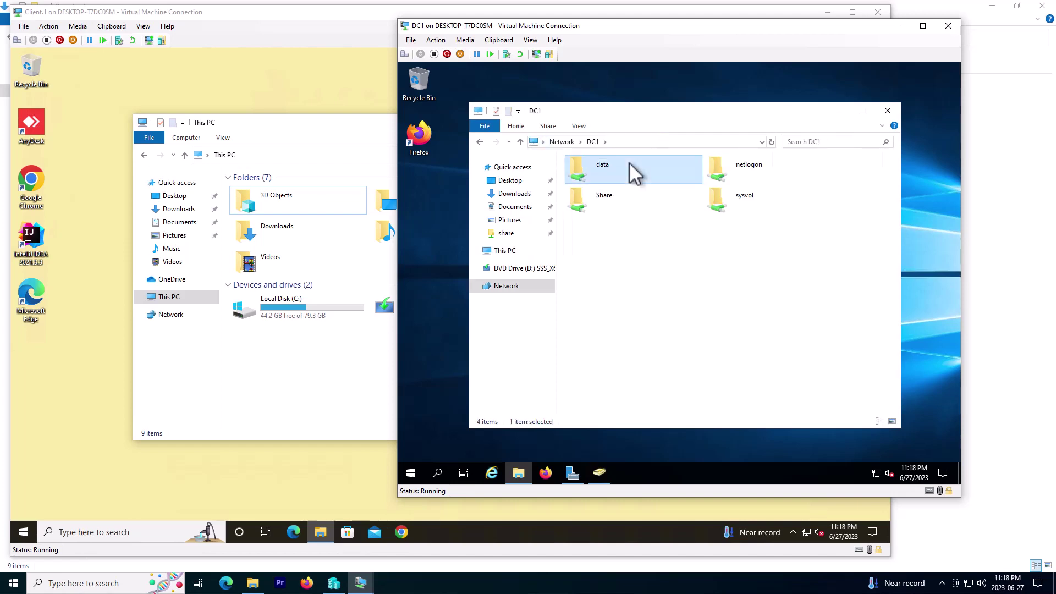
{"action": "double_click", "coordinate": [629, 162]}
{"action": "double_click", "coordinate": [614, 175]}
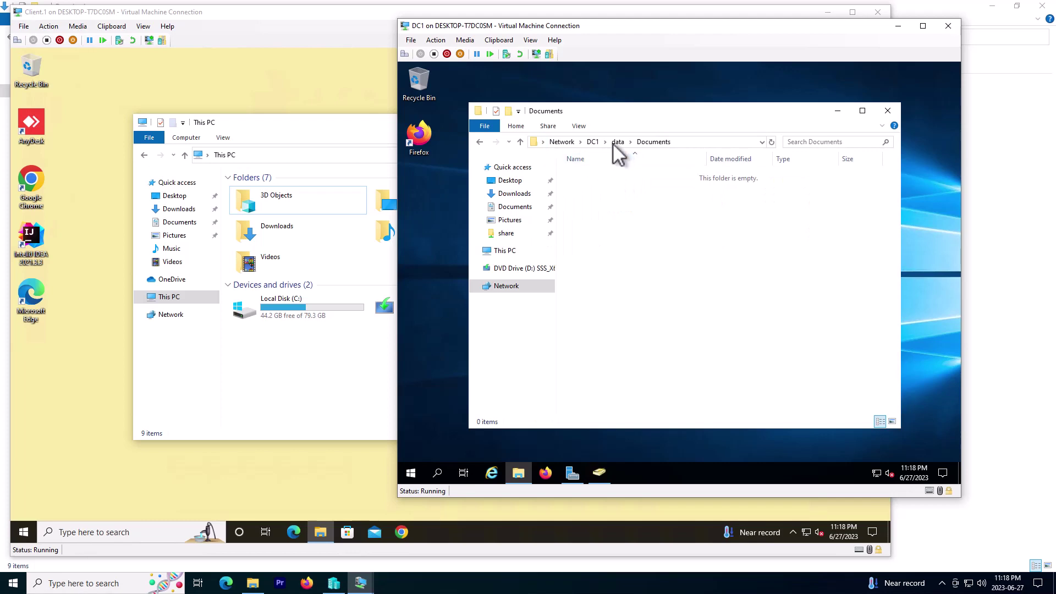
{"action": "left_click", "coordinate": [618, 143]}
{"action": "double_click", "coordinate": [603, 186]}
{"action": "left_click", "coordinate": [617, 143]}
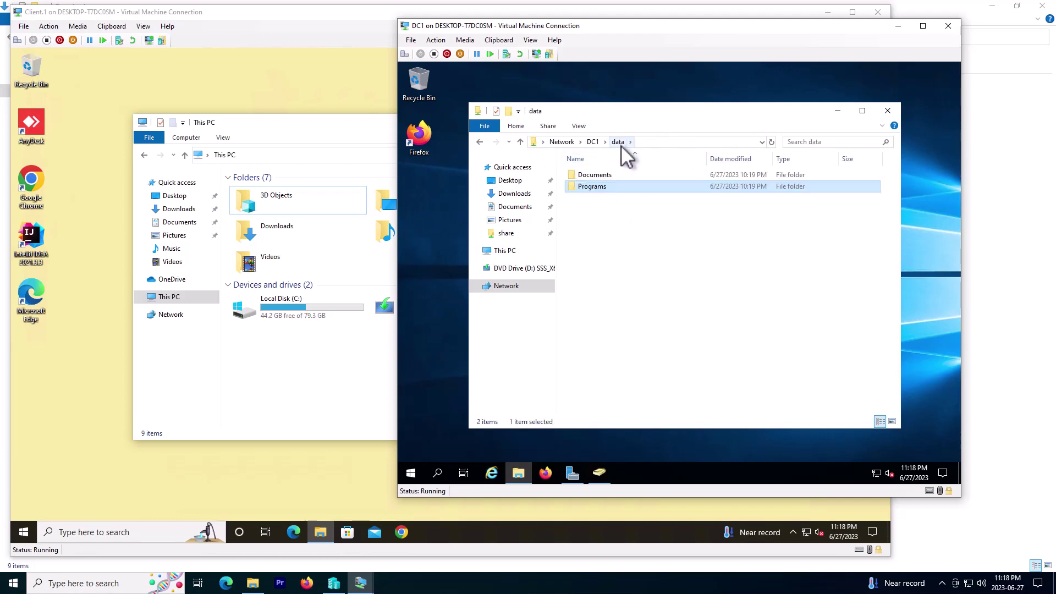
- Launch Group Policy Management from Server Manager's Tools menu
{"action": "left_click", "coordinate": [572, 472]}
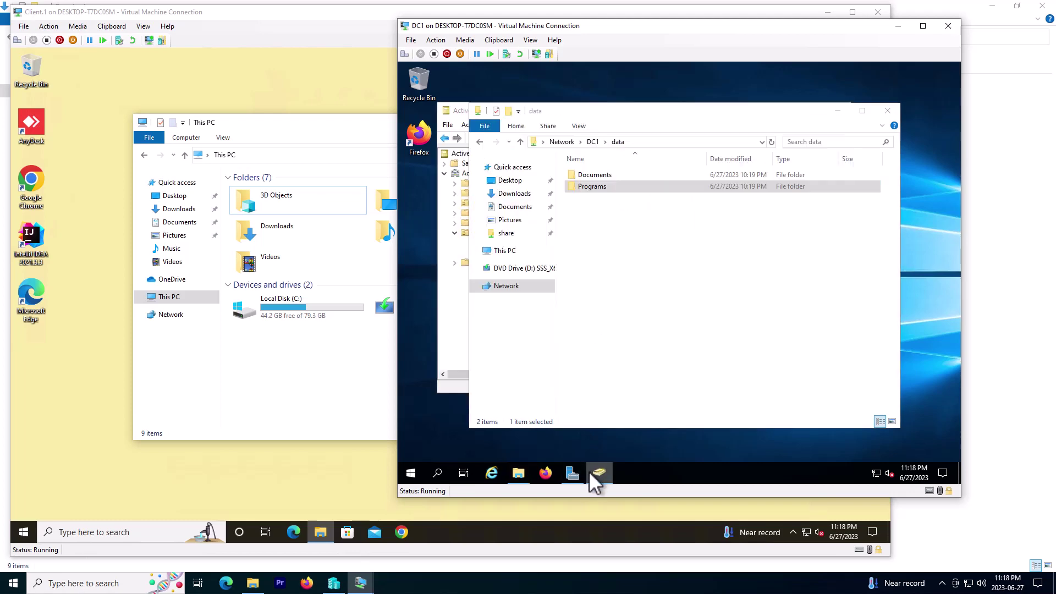
{"action": "left_click", "coordinate": [598, 472]}
{"action": "left_click", "coordinate": [582, 473]}
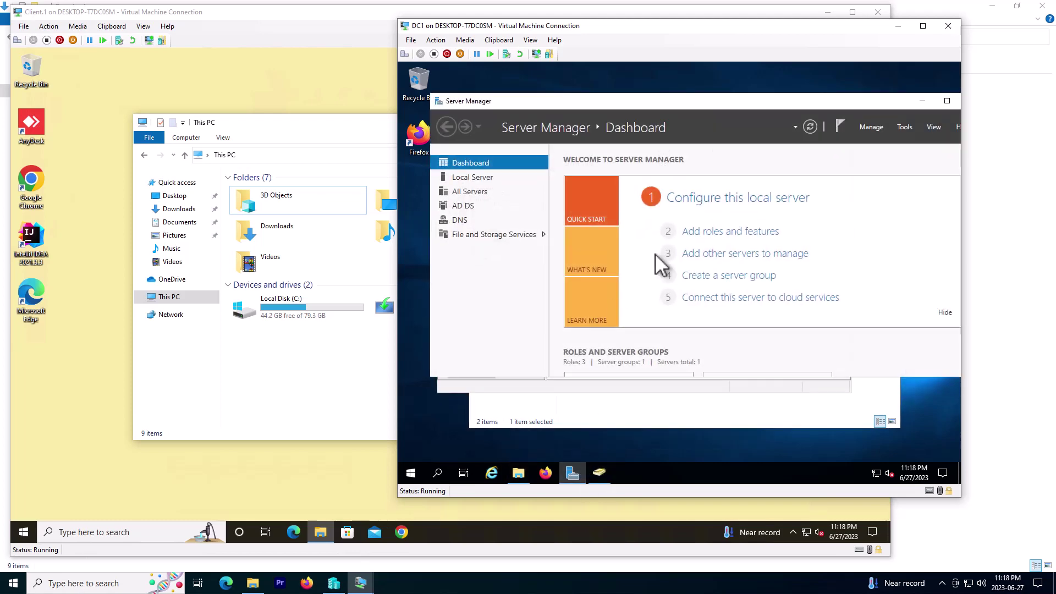
{"action": "left_click", "coordinate": [906, 127]}
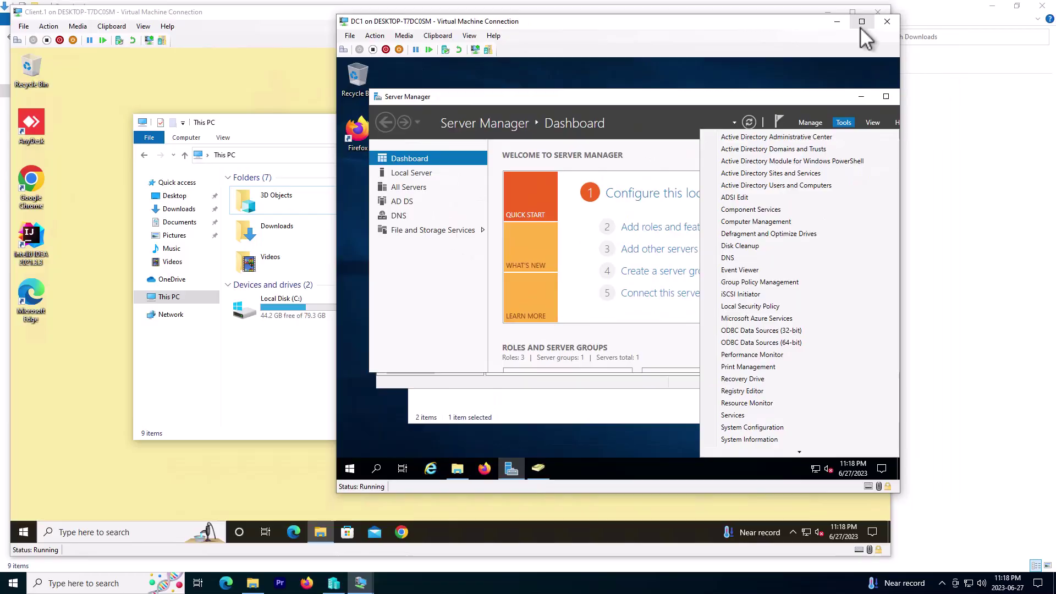
{"action": "double_click", "coordinate": [861, 26]}
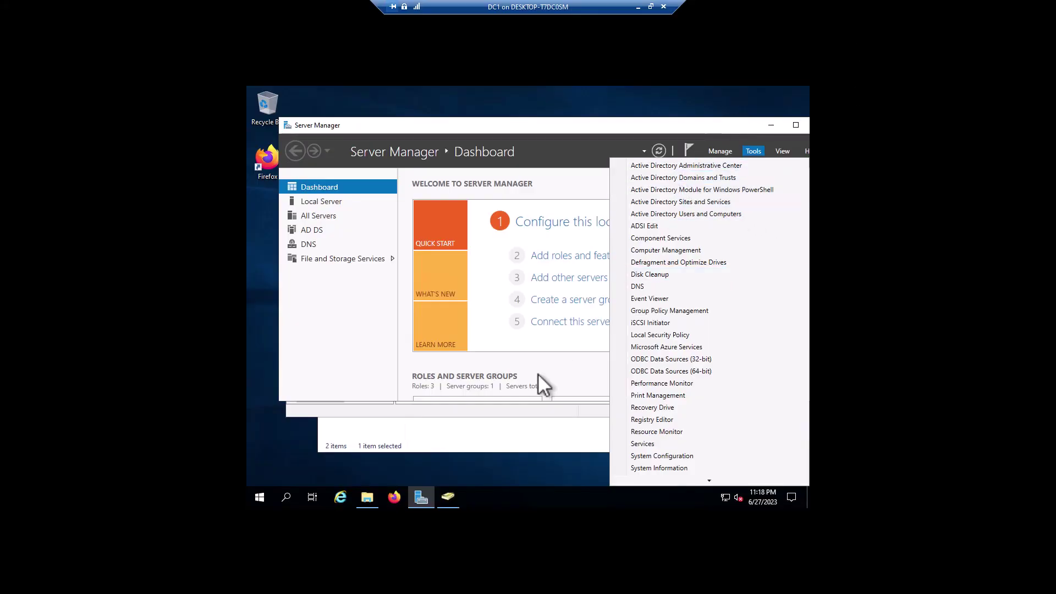
{"action": "left_click", "coordinate": [765, 124]}
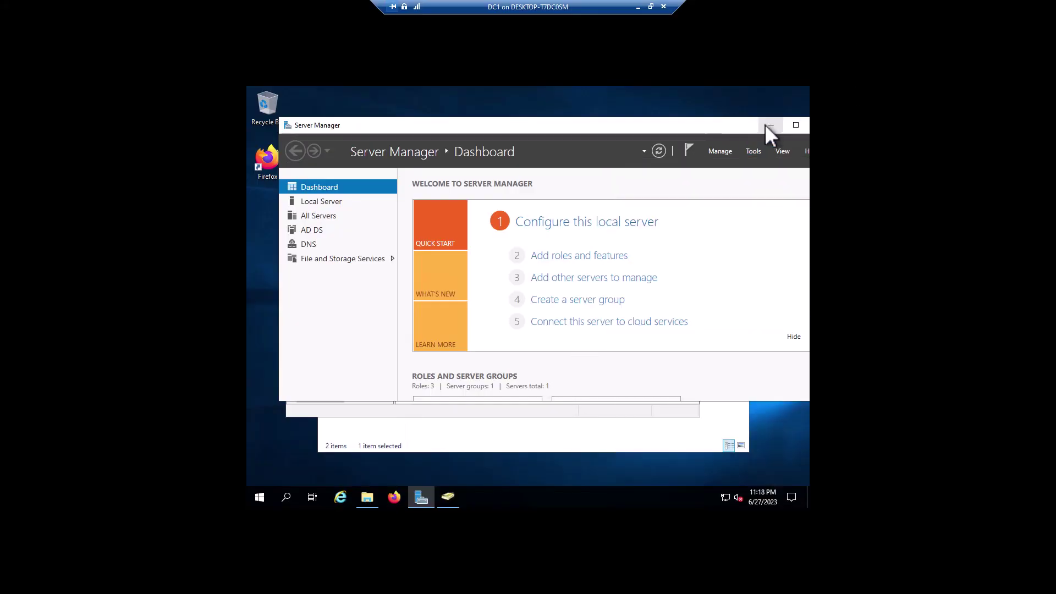
{"action": "left_click_drag", "start_coordinate": [654, 132], "coordinate": [623, 131]}
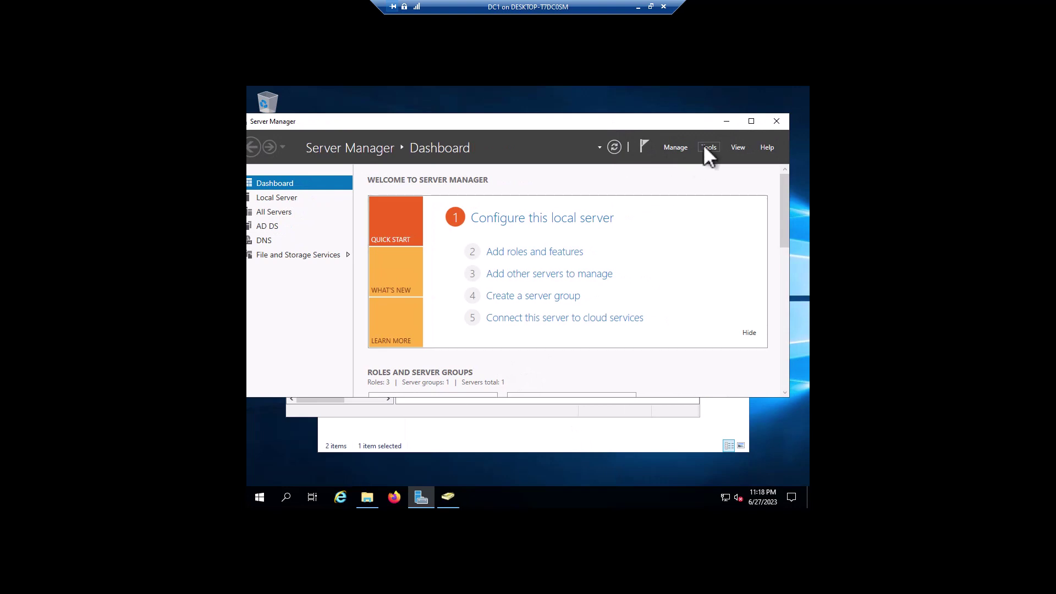
{"action": "left_click", "coordinate": [710, 147]}
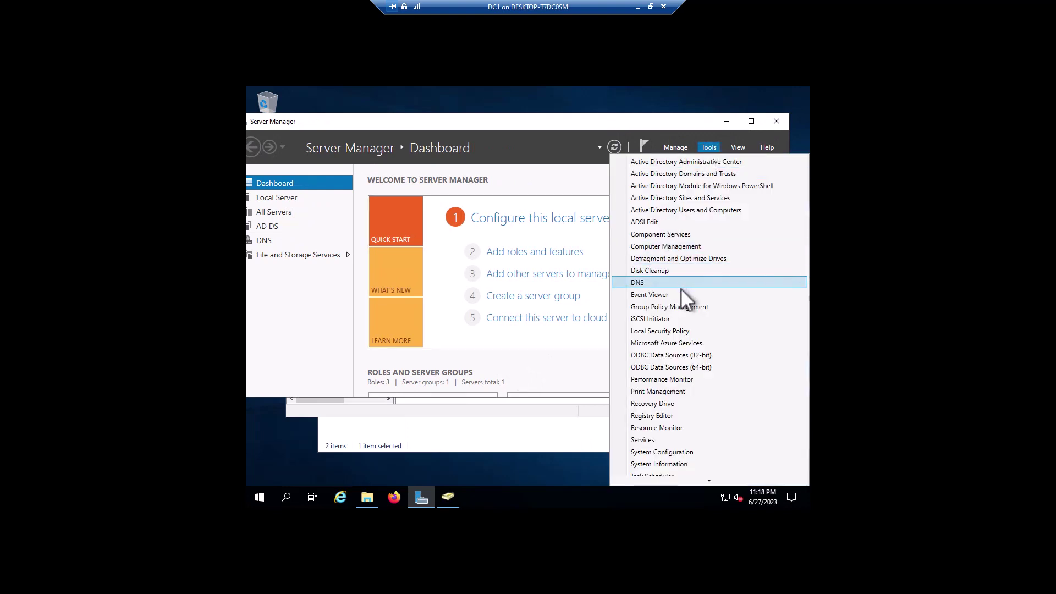
{"action": "left_click", "coordinate": [681, 306]}
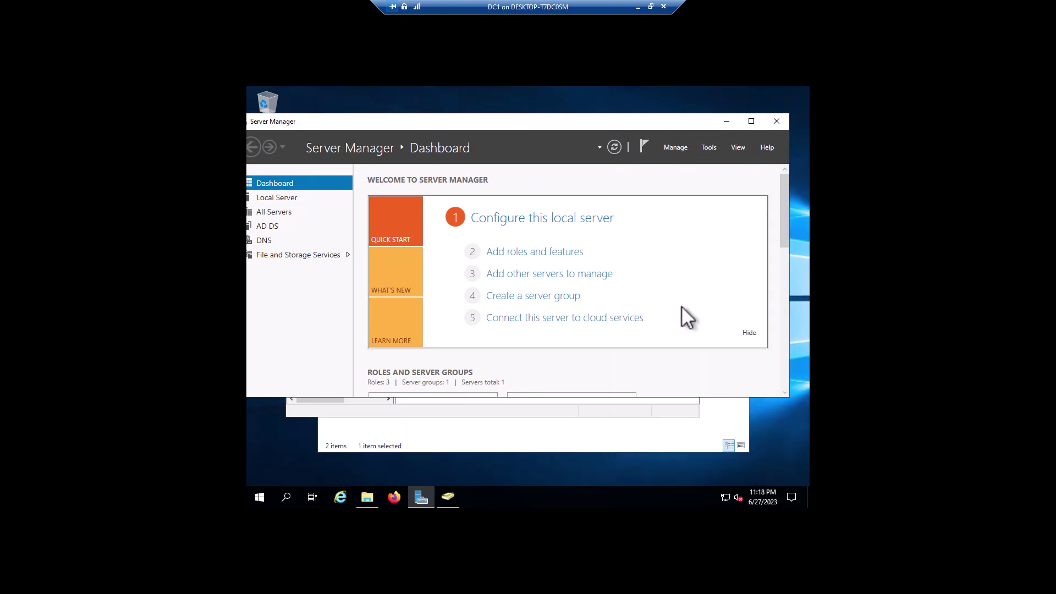
- Minimize Server Manager and ADUC, then select Resources > Users with Deploy wallpaper linked
{"action": "left_click", "coordinate": [723, 121]}
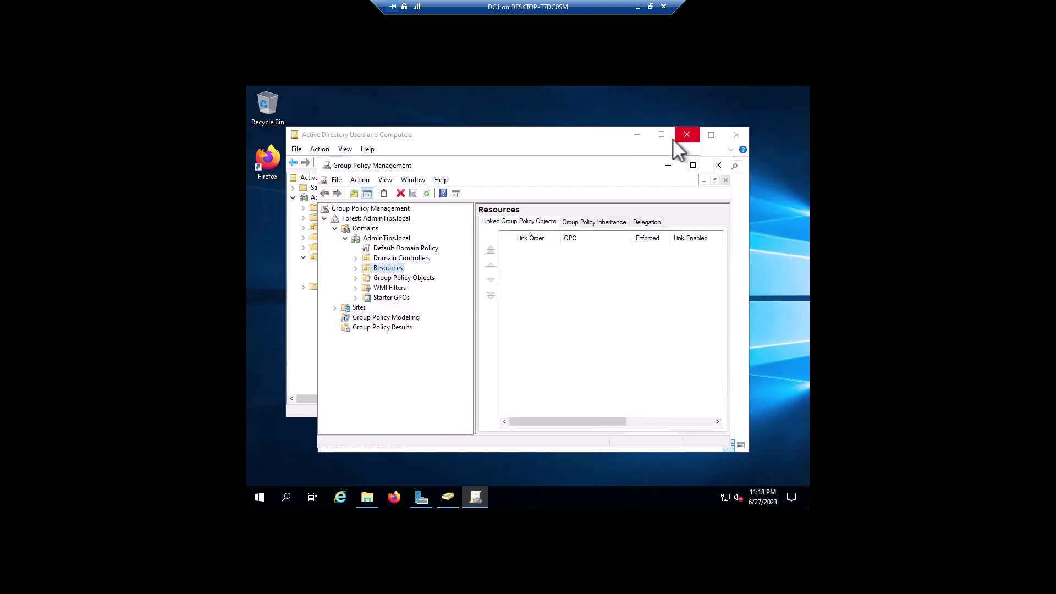
{"action": "left_click", "coordinate": [644, 132]}
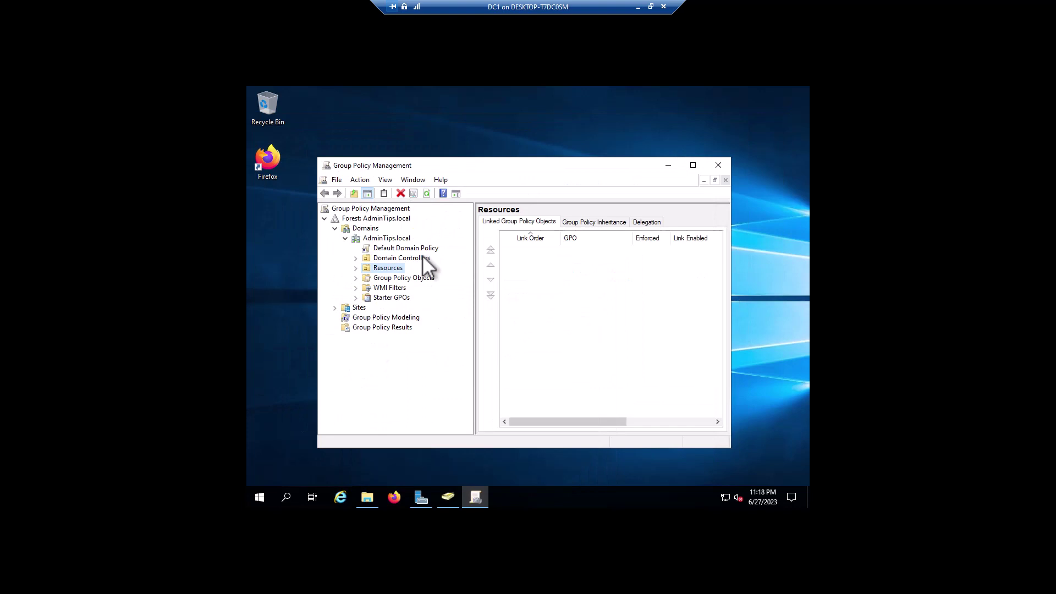
{"action": "left_click", "coordinate": [388, 287]}
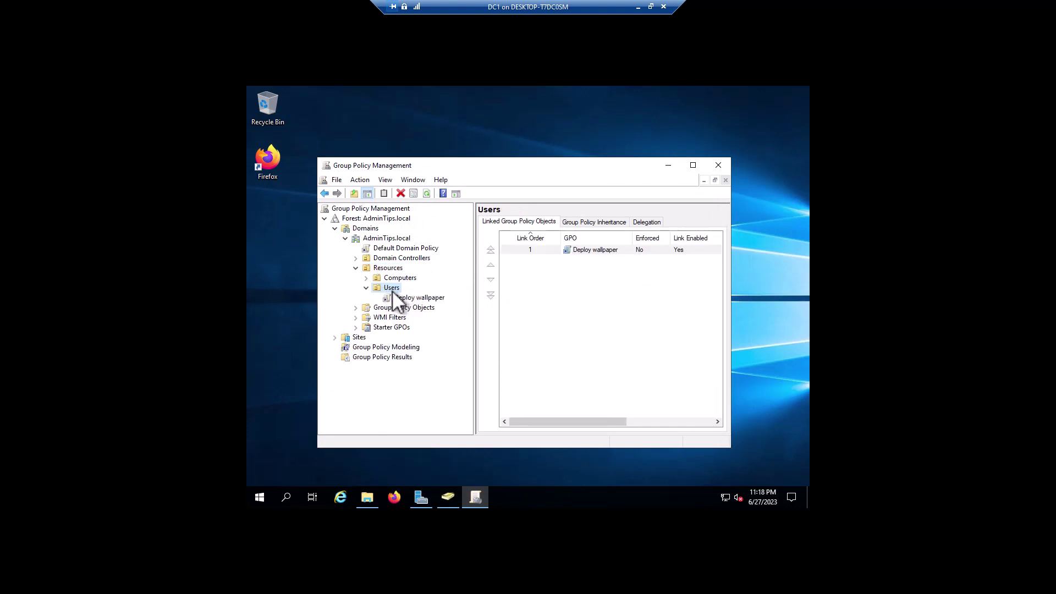
{"action": "left_click", "coordinate": [450, 495]}
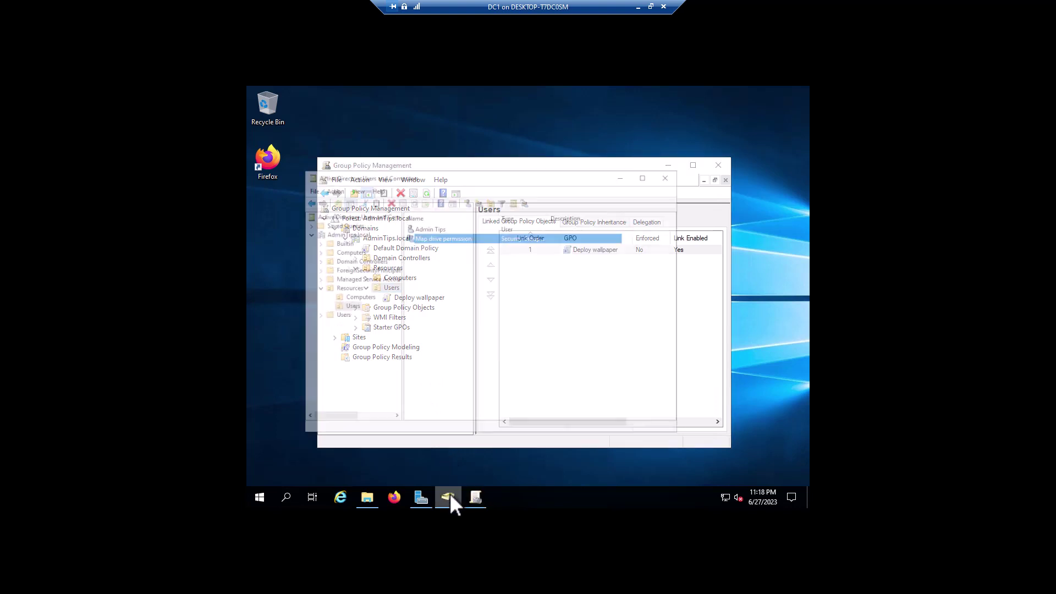
{"action": "left_click", "coordinate": [426, 193]}
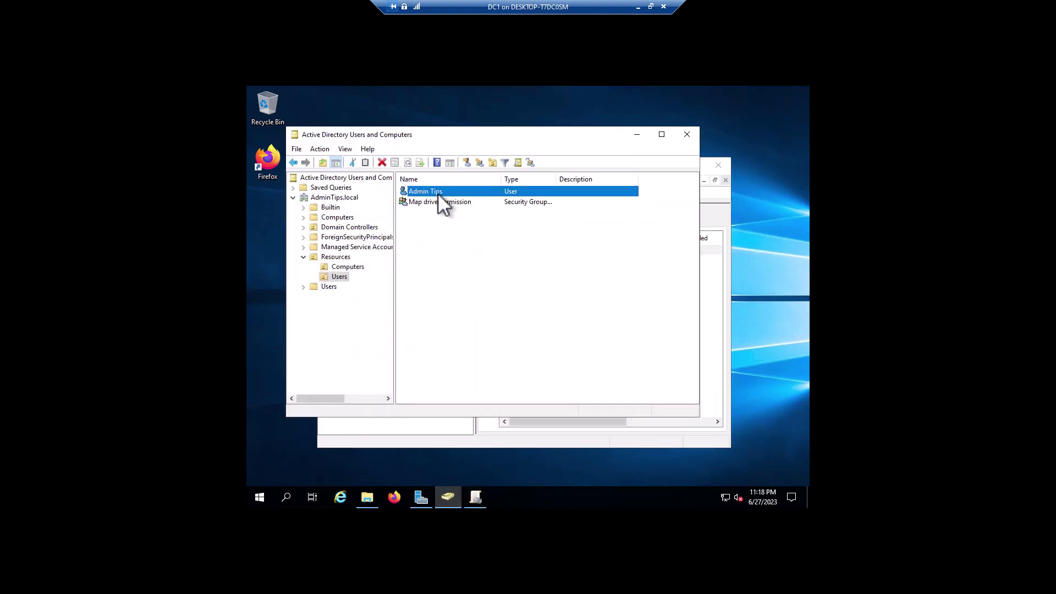
{"action": "left_click", "coordinate": [451, 497]}
{"action": "left_click", "coordinate": [526, 304]}
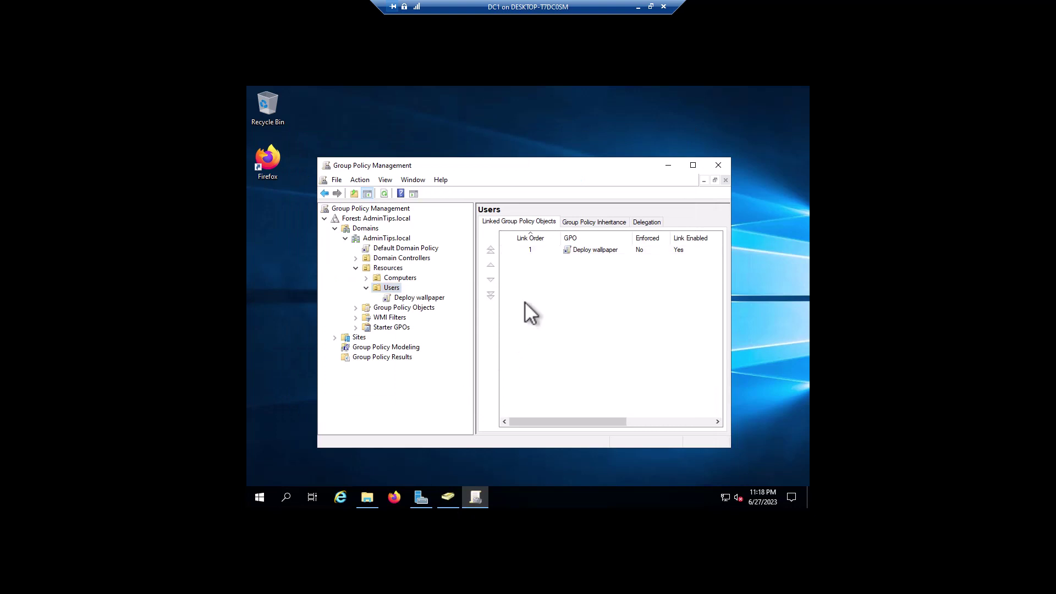
- Create a GPO named MAP DRIVE and link it to Resources > Users
{"action": "right_click", "coordinate": [395, 288]}
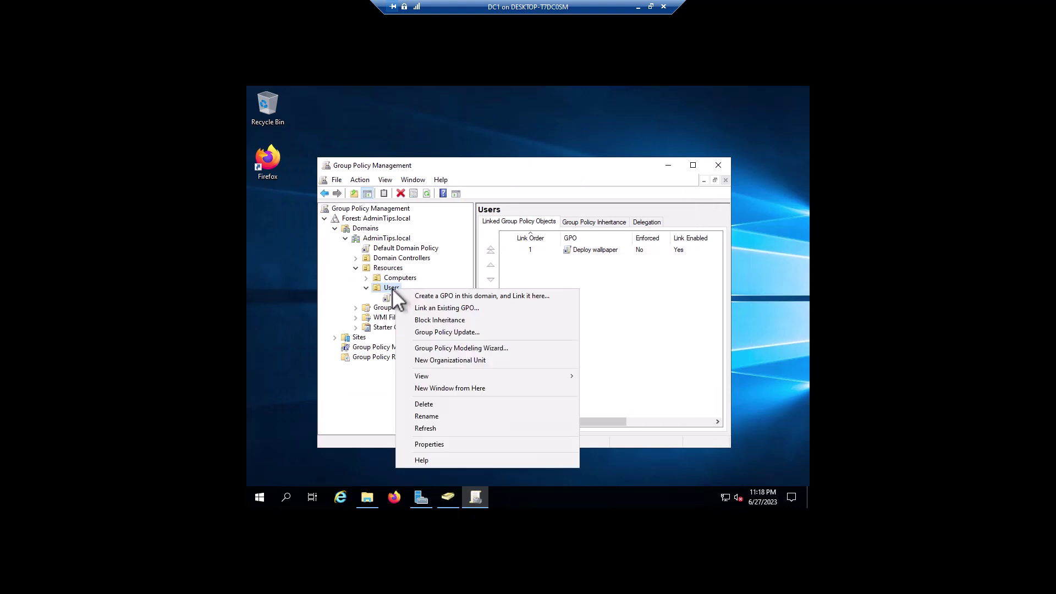
{"action": "left_click", "coordinate": [475, 297]}
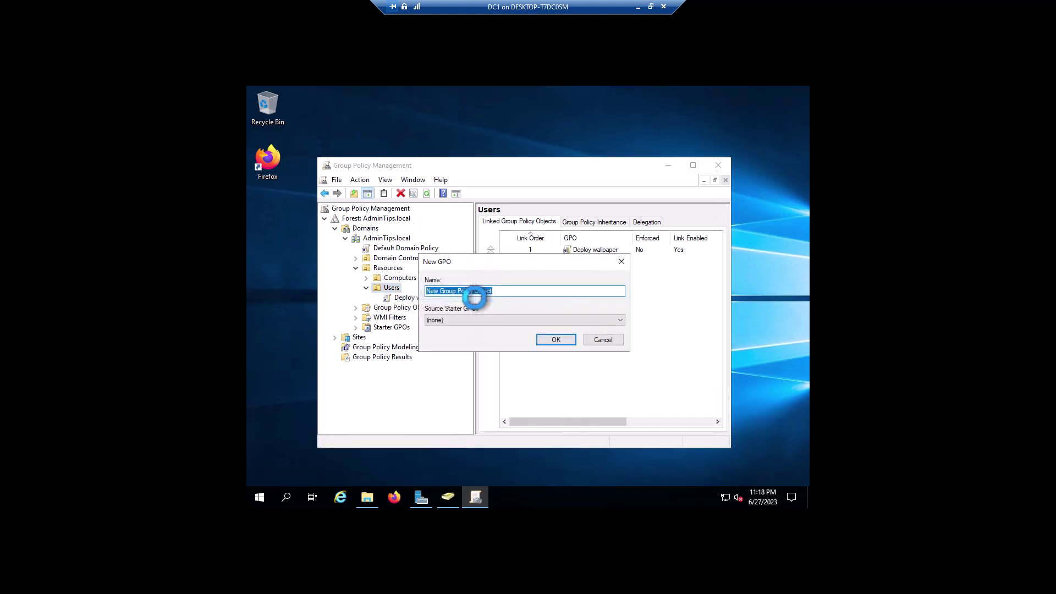
{"action": "type", "text": "MAP DR"}
{"action": "type", "text": "IVE"}
{"action": "left_click", "coordinate": [554, 339]}
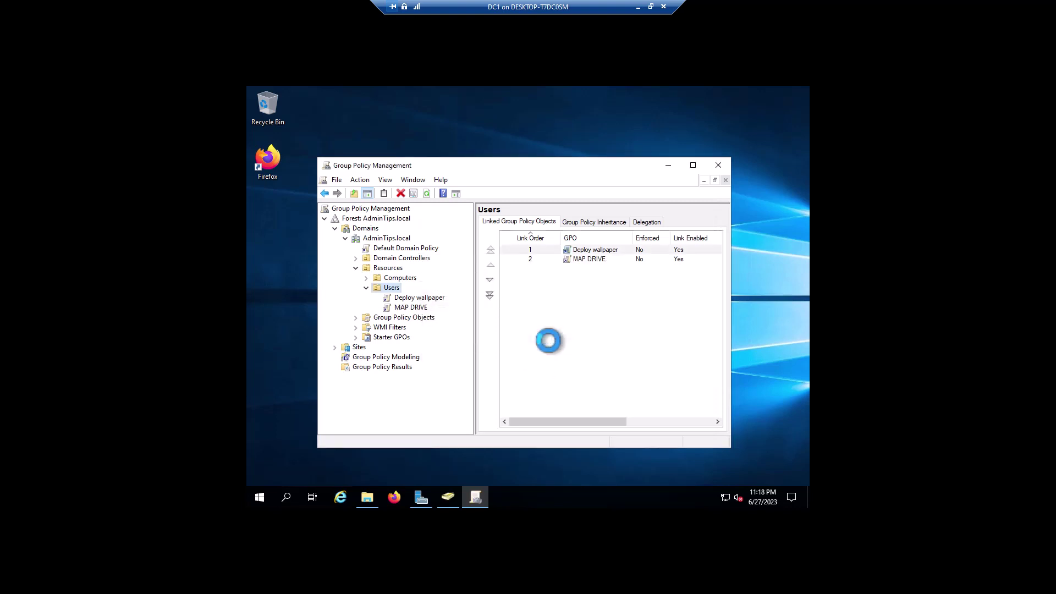
{"action": "left_click", "coordinate": [410, 307]}
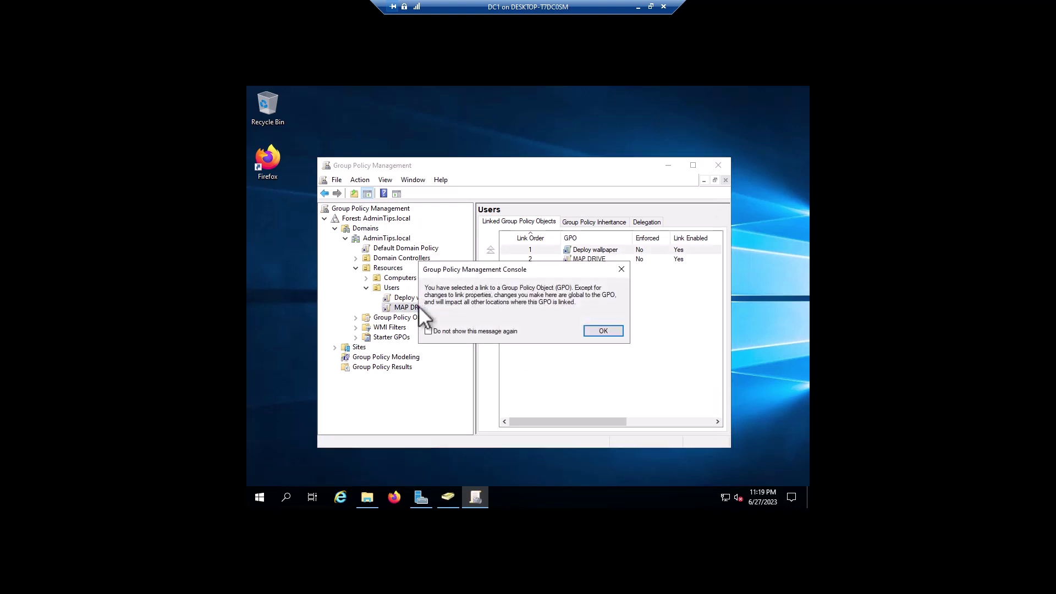
{"action": "left_click", "coordinate": [603, 331]}
- Open the MAP DRIVE policy in Group Policy Management Editor
{"action": "right_click", "coordinate": [410, 307]}
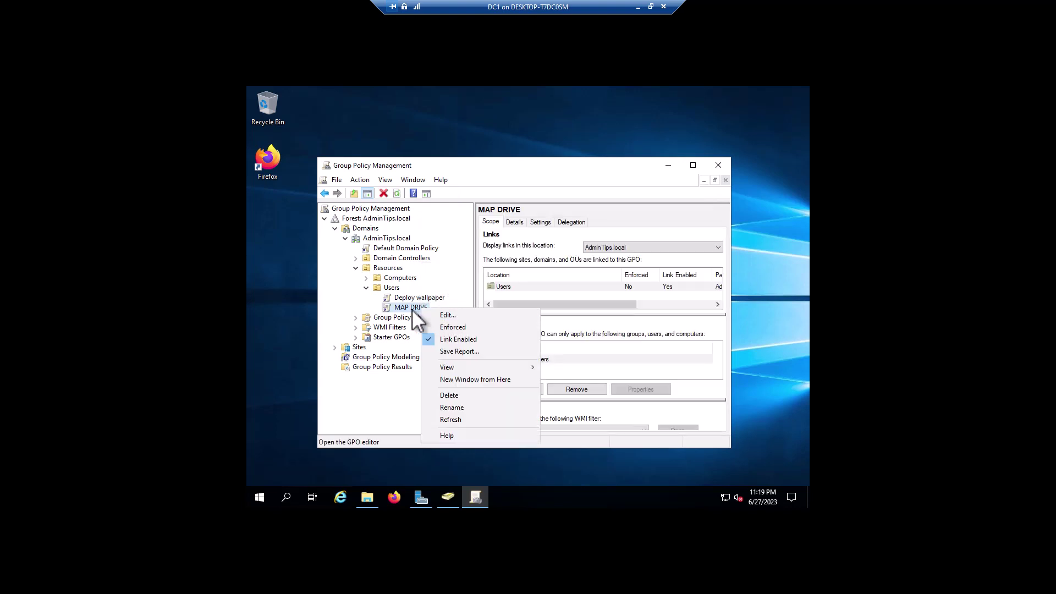
{"action": "left_click", "coordinate": [457, 318]}
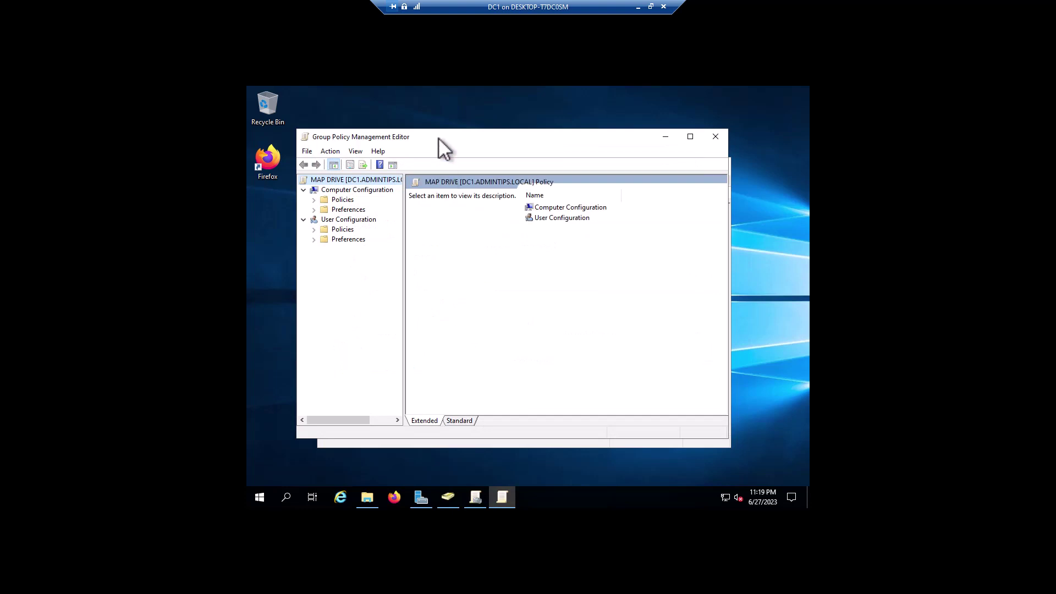
{"action": "left_click_drag", "start_coordinate": [438, 138], "coordinate": [475, 150]}
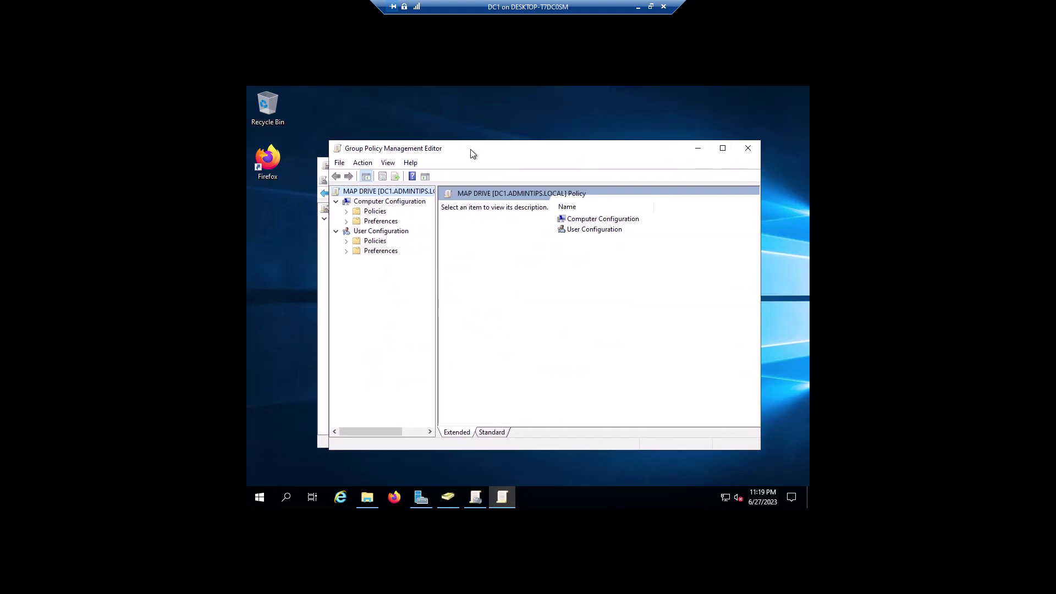
- Go to User Configuration > Preferences > Windows Settings > Drive Maps
{"action": "left_click", "coordinate": [387, 232]}
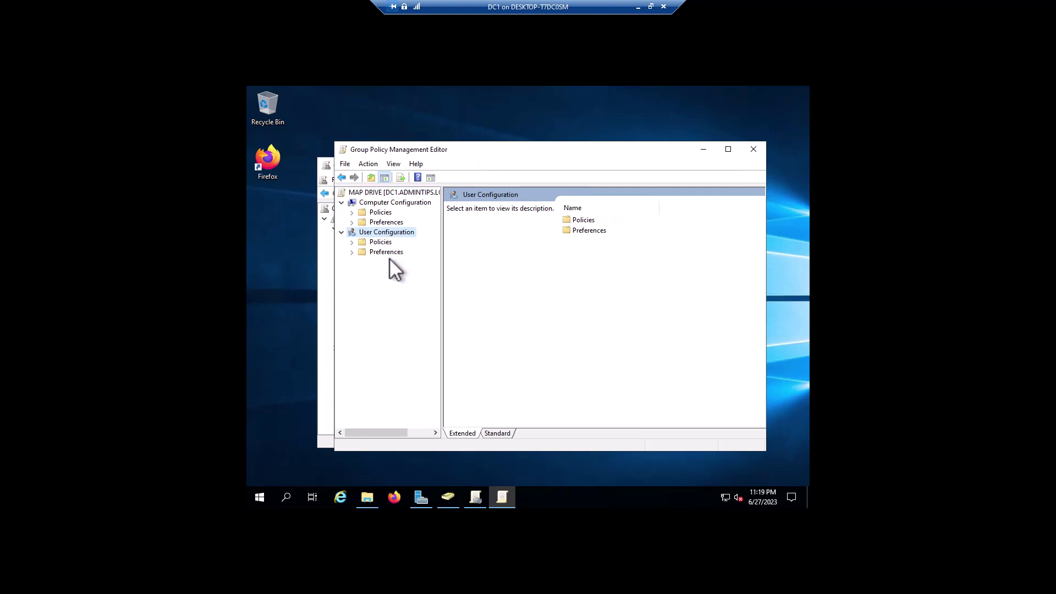
{"action": "left_click", "coordinate": [381, 252]}
{"action": "left_click", "coordinate": [351, 253]}
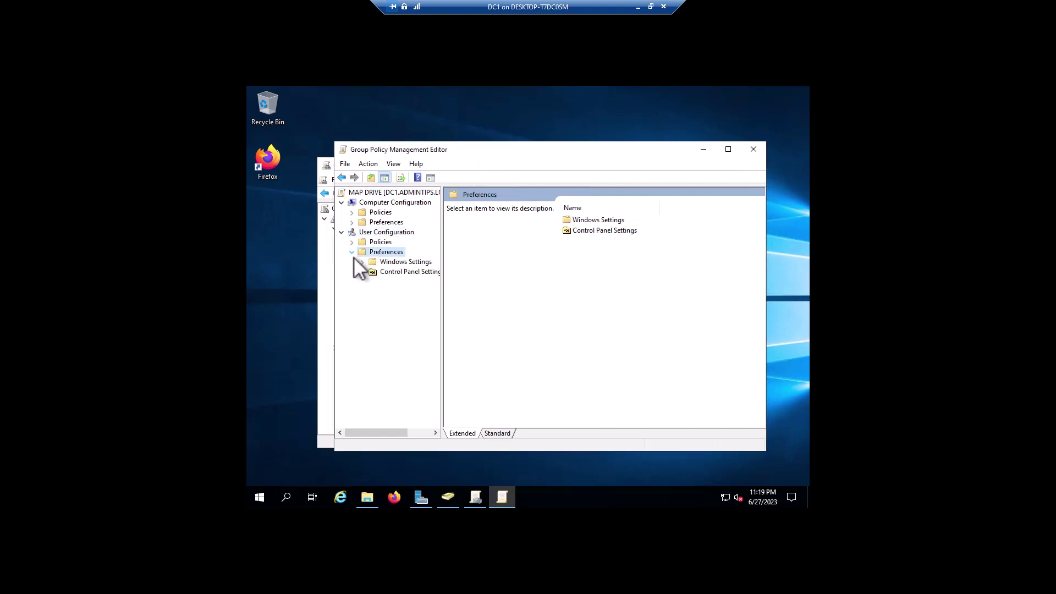
{"action": "left_click", "coordinate": [363, 262]}
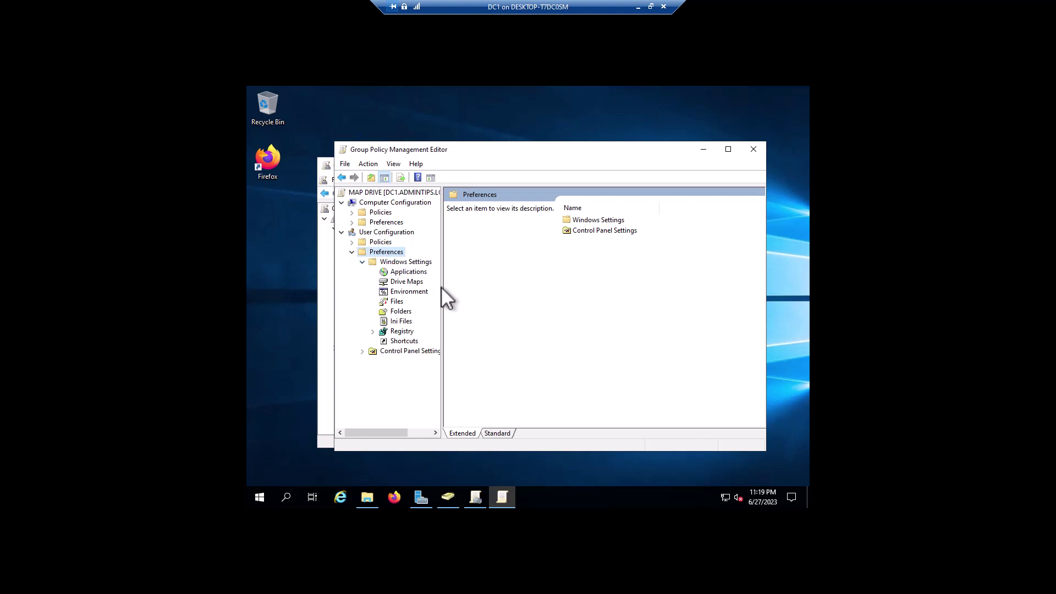
{"action": "left_click_drag", "start_coordinate": [443, 289], "coordinate": [512, 289]}
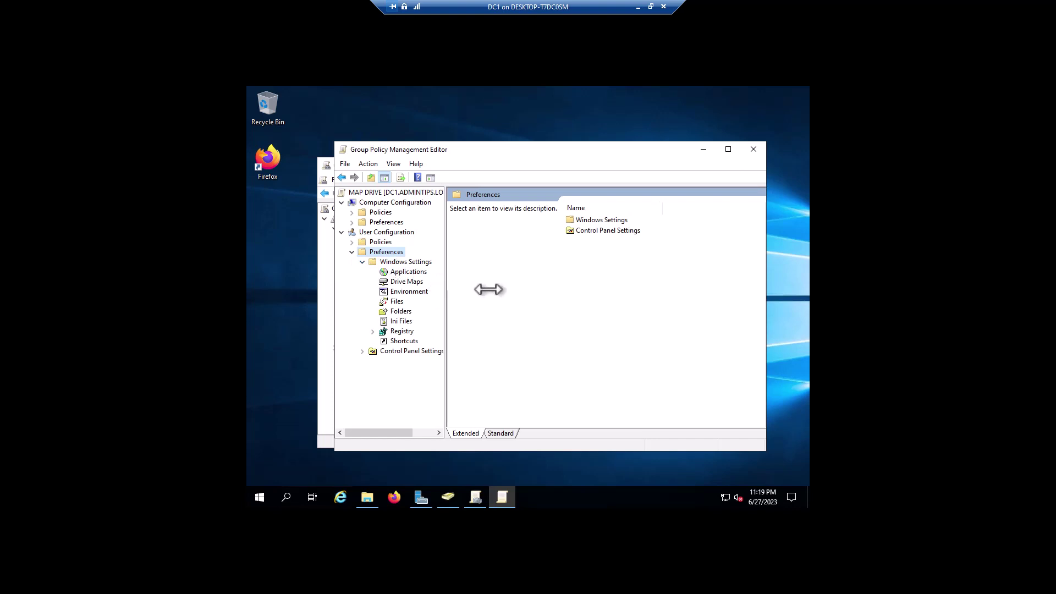
{"action": "left_click", "coordinate": [363, 261]}
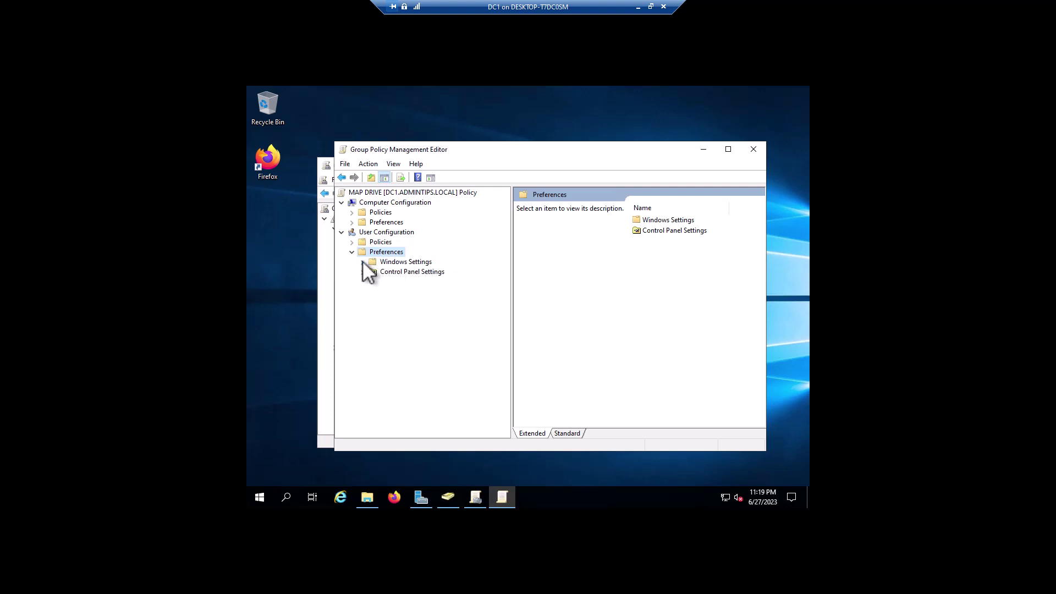
{"action": "left_click", "coordinate": [363, 260]}
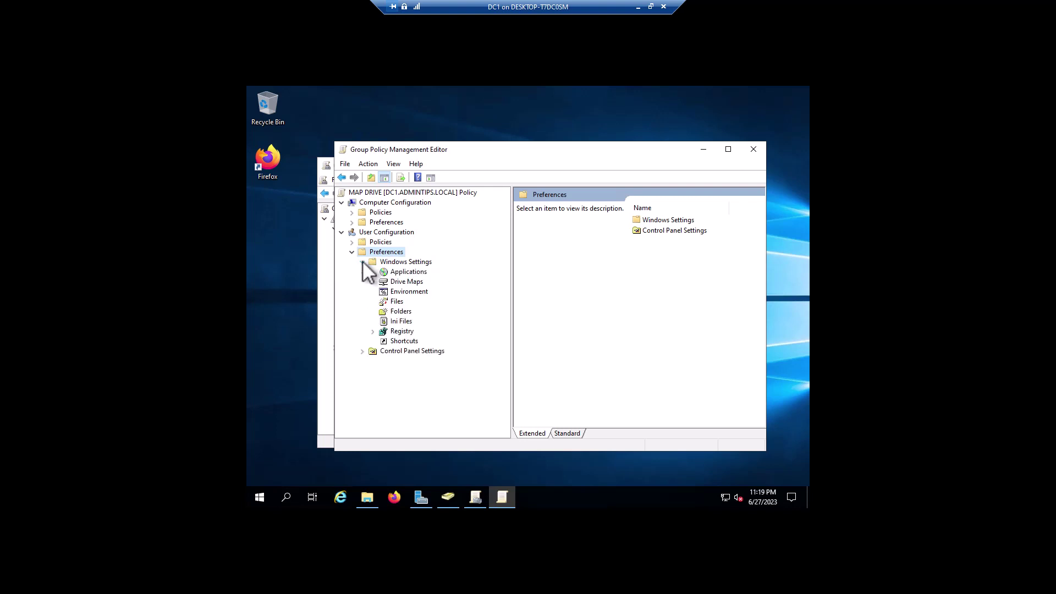
{"action": "left_click", "coordinate": [411, 280]}
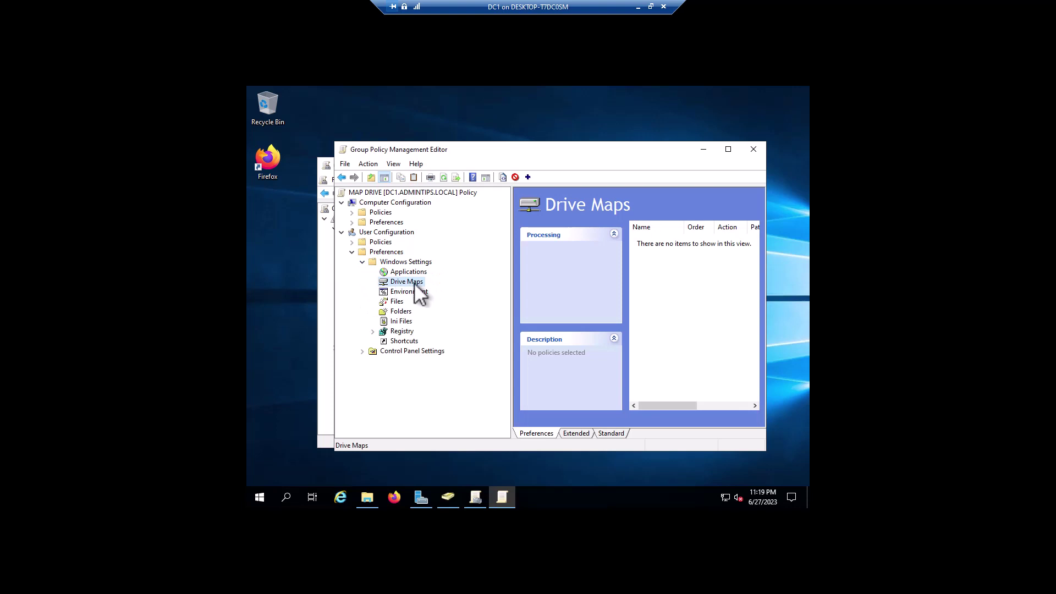
- Add a new Mapped Drive under Drive Maps with its Action set to Create
{"action": "right_click", "coordinate": [418, 284]}
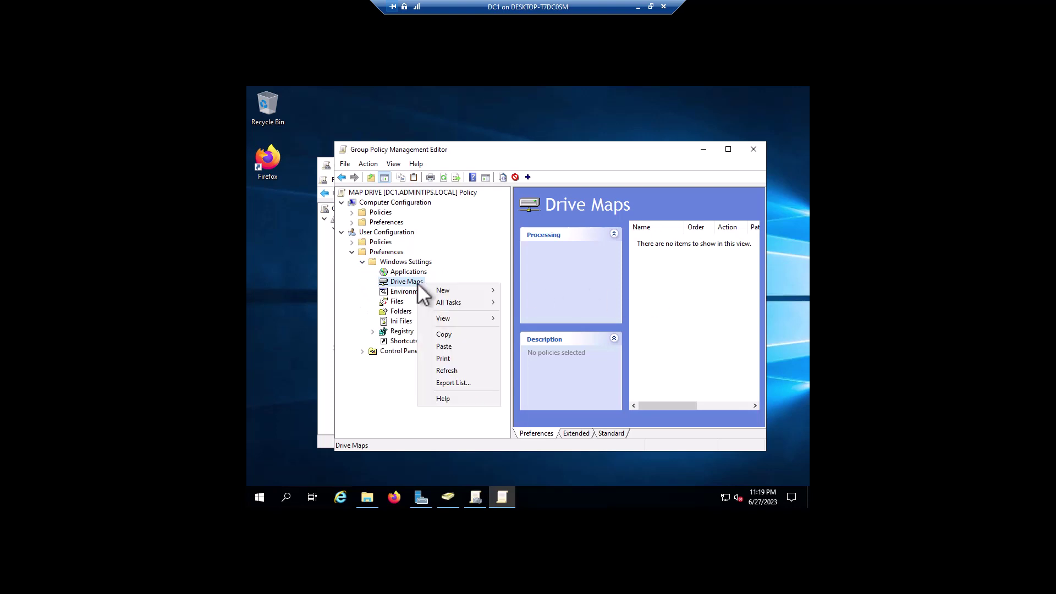
{"action": "mouse_move", "coordinate": [443, 291]}
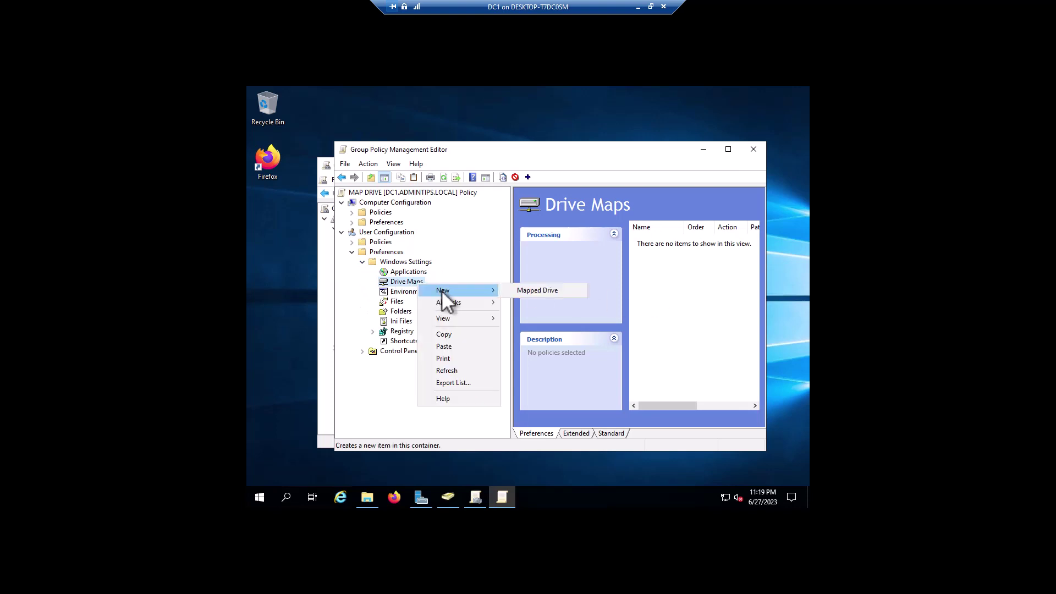
{"action": "left_click", "coordinate": [544, 290]}
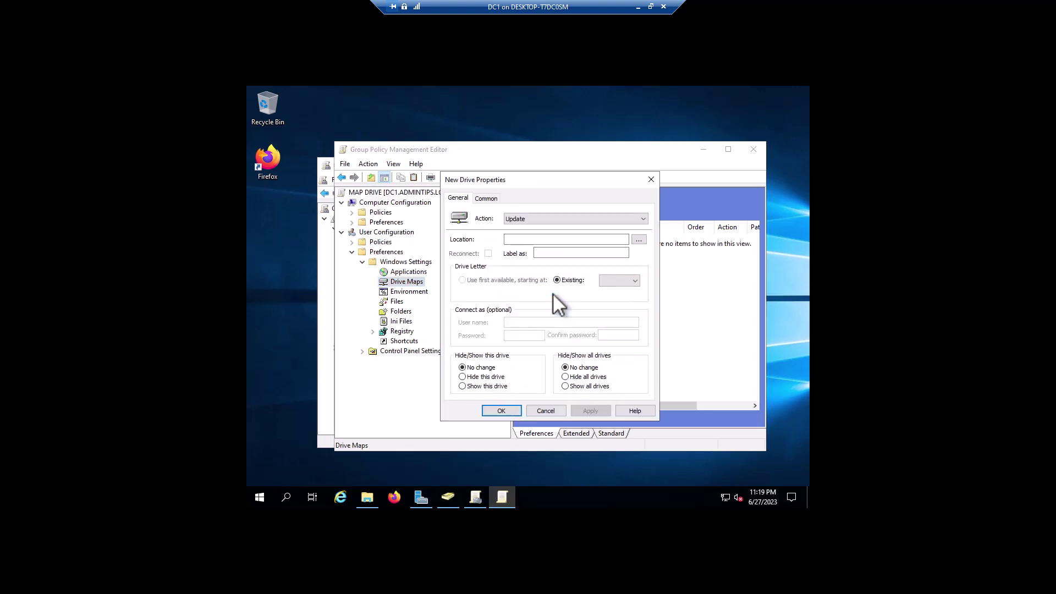
{"action": "left_click", "coordinate": [525, 218]}
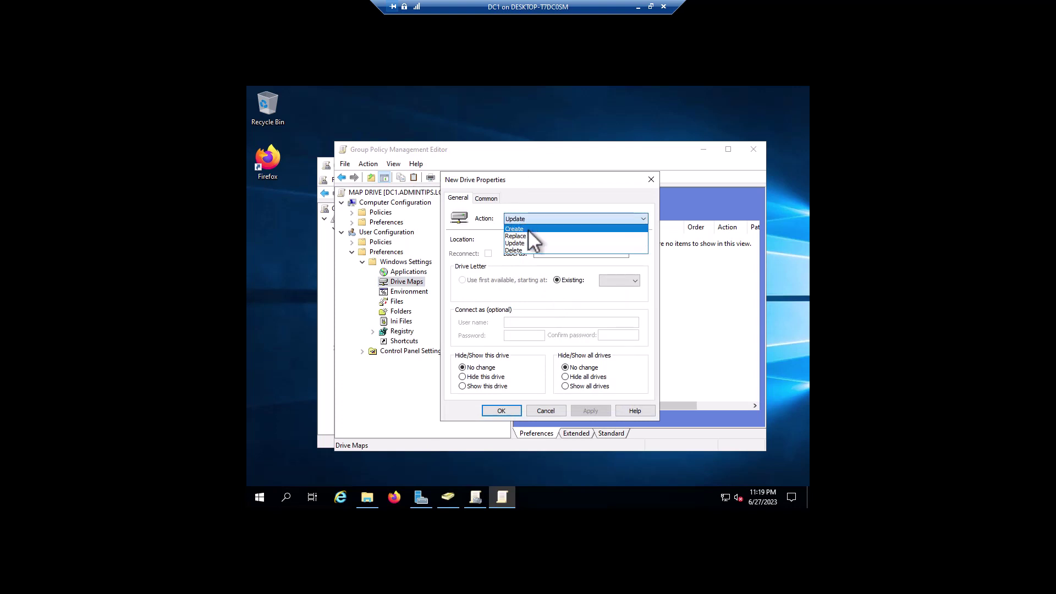
{"action": "left_click", "coordinate": [527, 229]}
{"action": "left_click", "coordinate": [525, 240]}
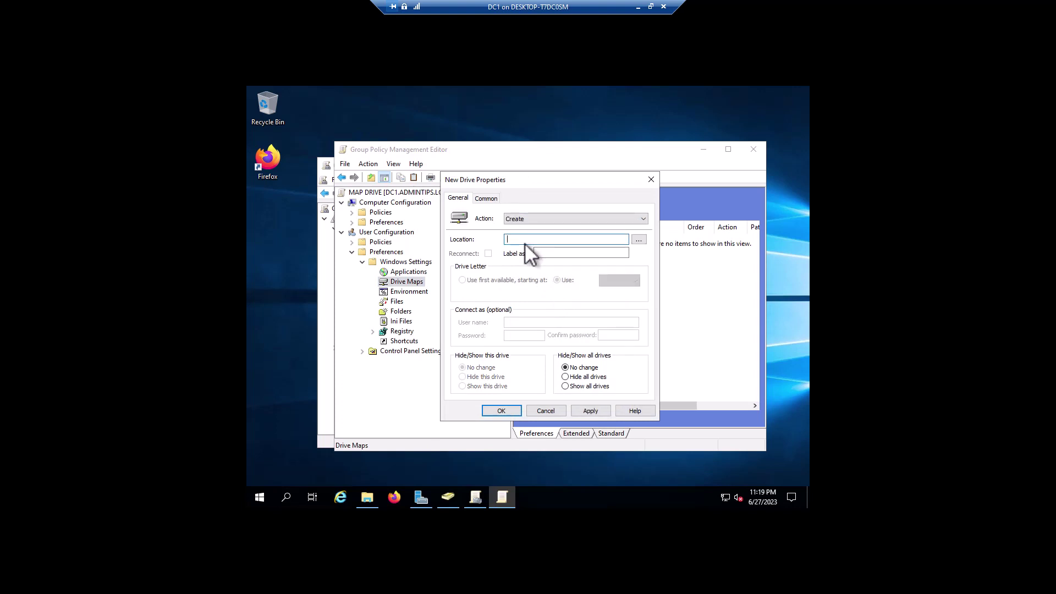
- Bring Explorer forward and browse through This PC to Local Disk (C:)
{"action": "left_click", "coordinate": [367, 498]}
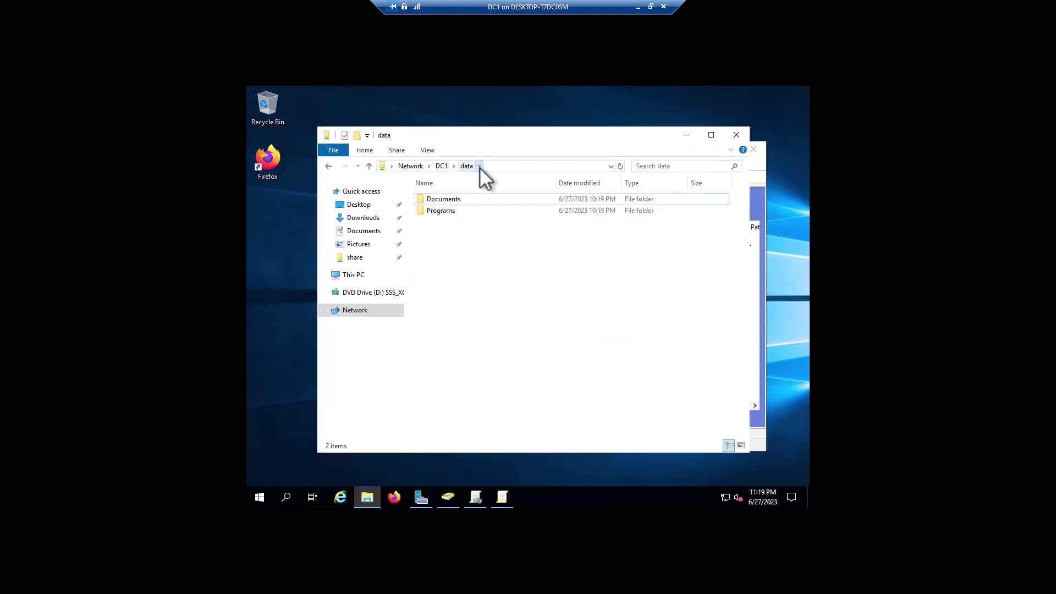
{"action": "left_click", "coordinate": [496, 166]}
{"action": "left_click", "coordinate": [504, 166]}
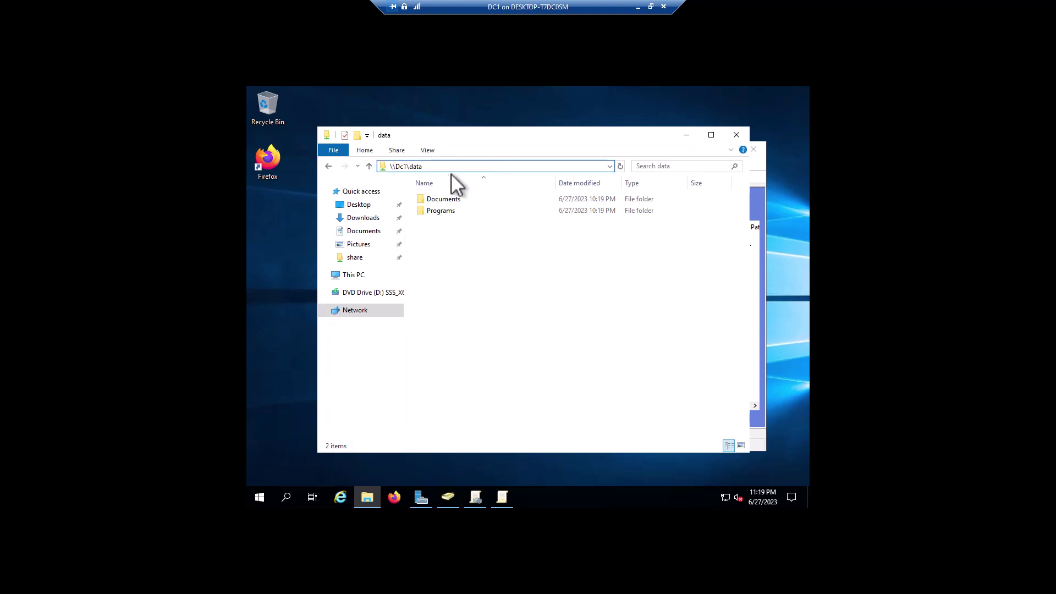
{"action": "left_click", "coordinate": [436, 167]}
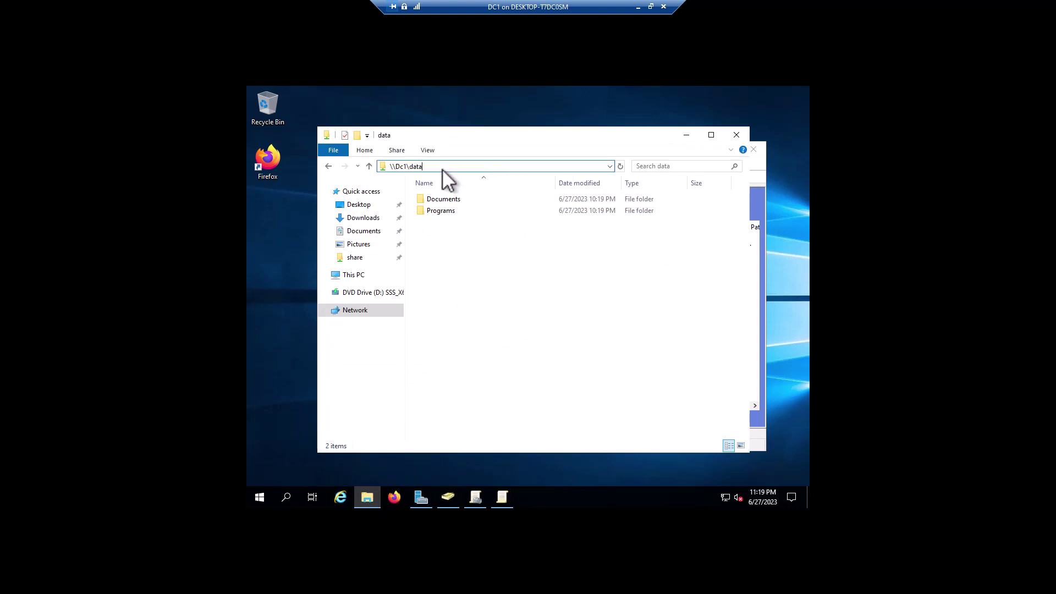
{"action": "left_click", "coordinate": [358, 275]}
{"action": "double_click", "coordinate": [483, 347]}
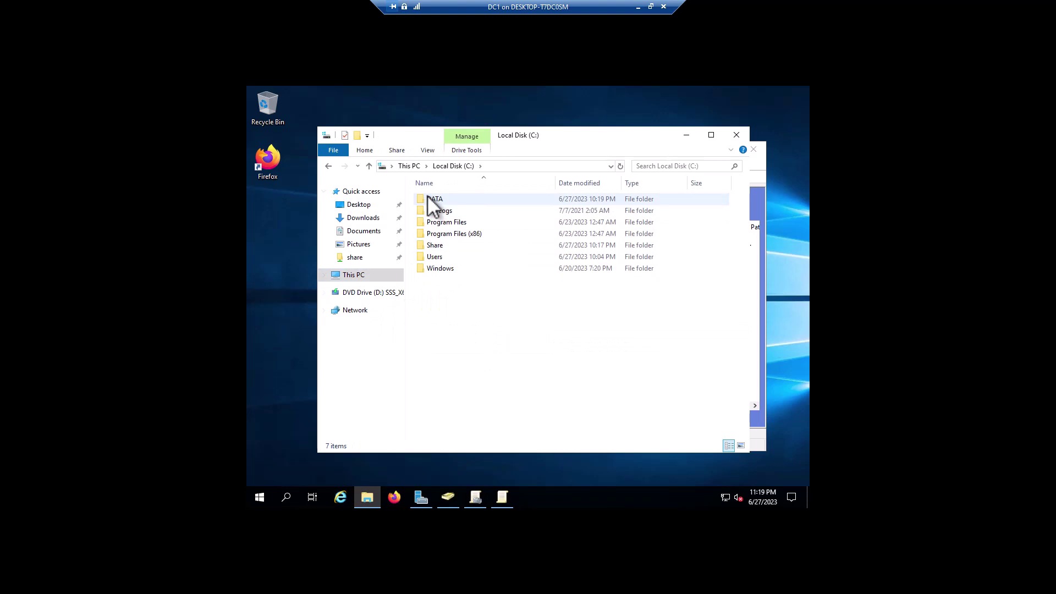
- Go to the shares on DC1, open the data share, and copy its \\DC1\data path
{"action": "left_click", "coordinate": [489, 167]}
{"action": "type", "text": "\\"}
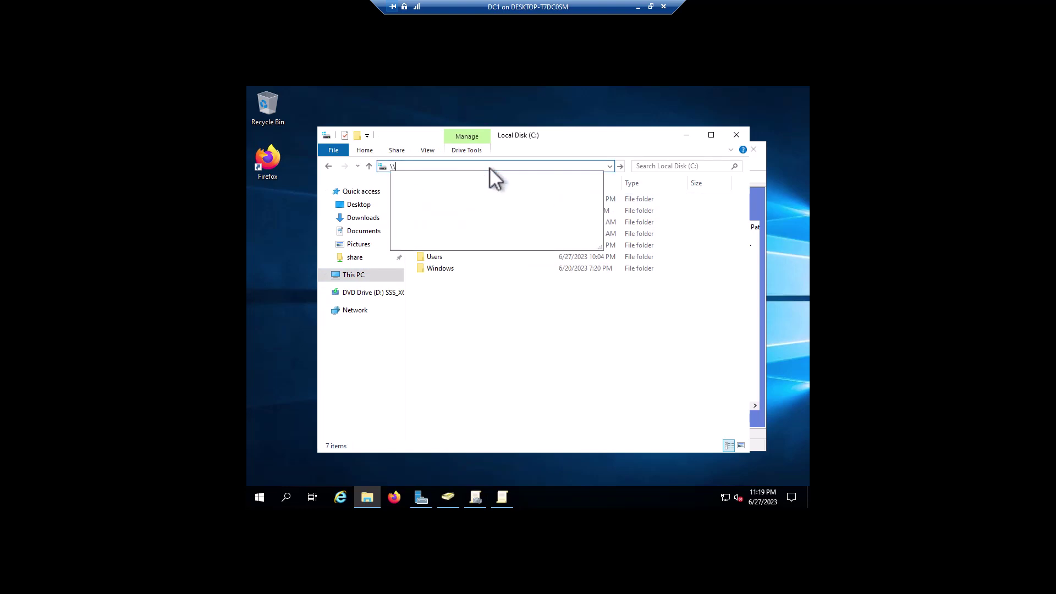
{"action": "type", "text": "DC\\"}
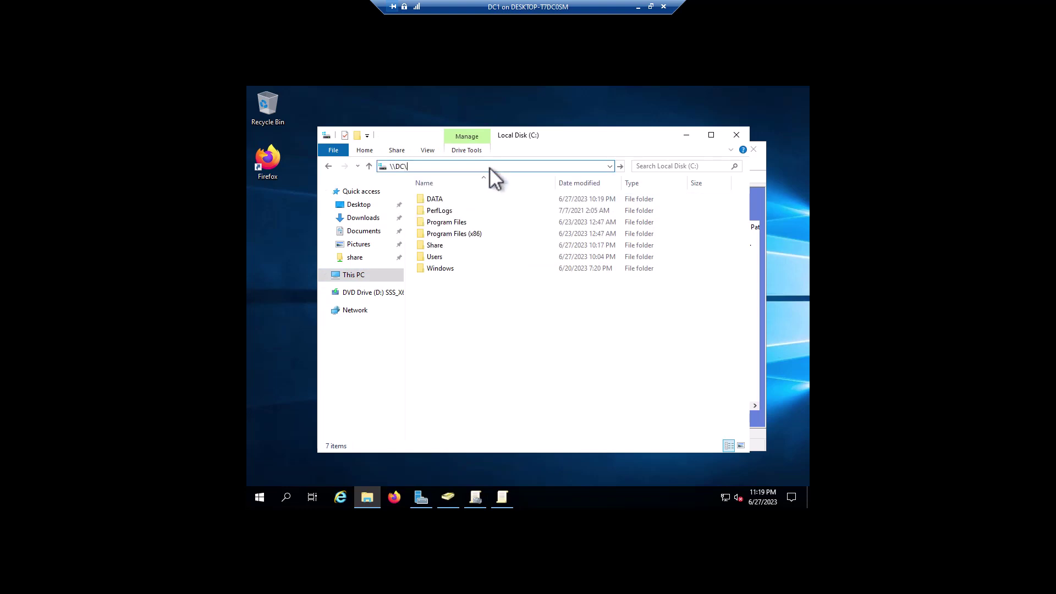
{"action": "type", "text": "1"}
{"action": "key", "text": "Return"}
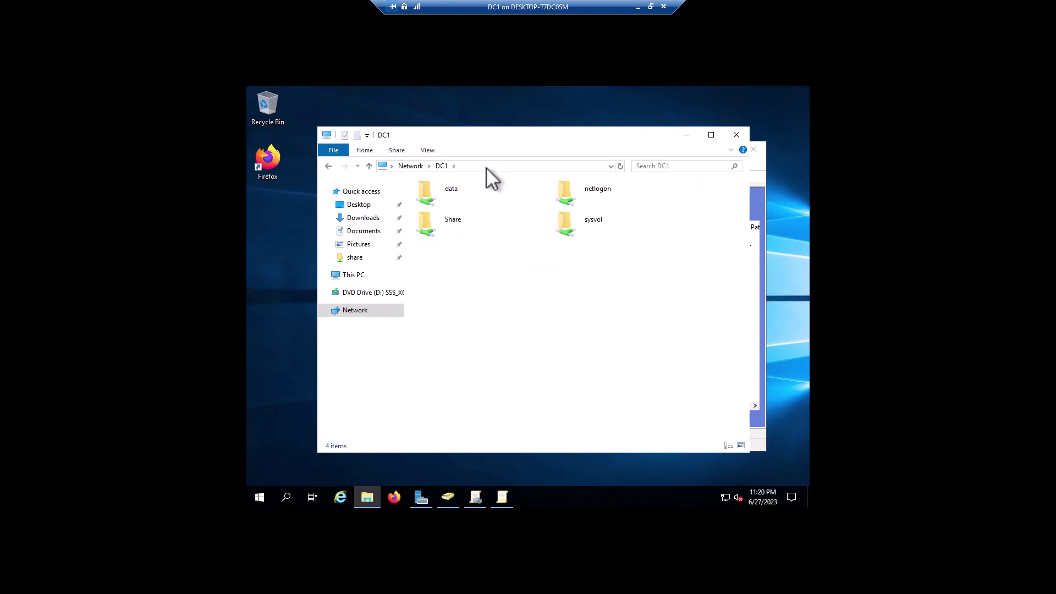
{"action": "left_click", "coordinate": [463, 198]}
{"action": "double_click", "coordinate": [463, 198]}
{"action": "key", "text": "ctrl+c"}
{"action": "left_click", "coordinate": [492, 166]}
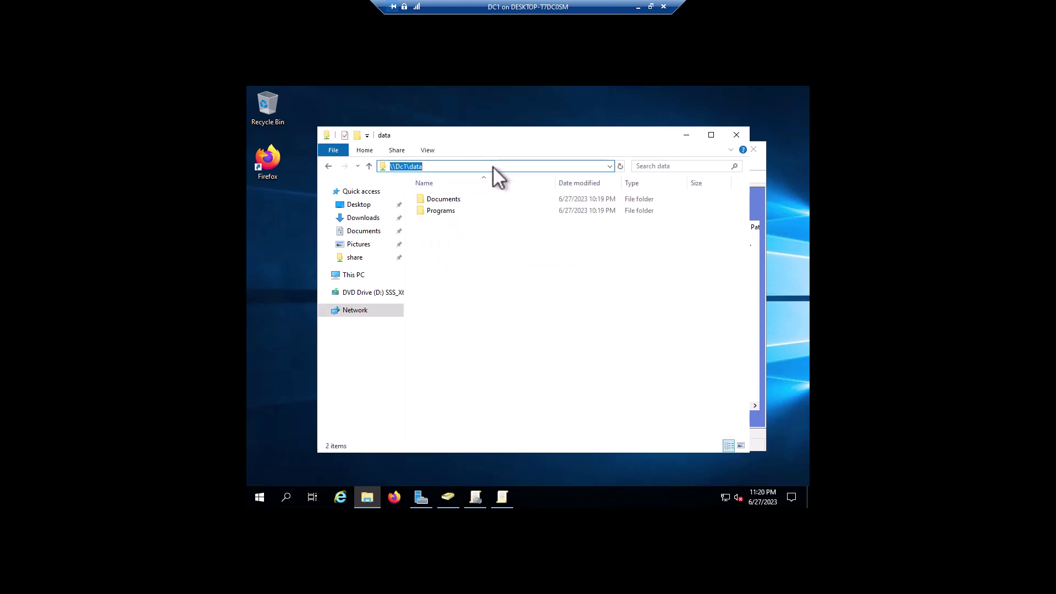
{"action": "right_click", "coordinate": [497, 176]}
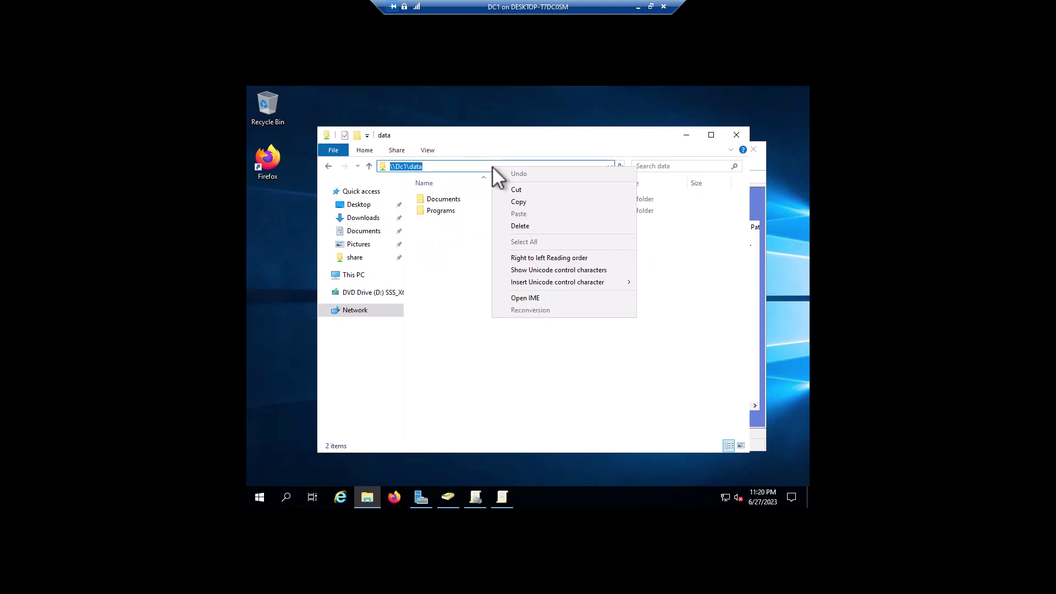
{"action": "left_click", "coordinate": [522, 197]}
{"action": "left_click", "coordinate": [687, 135]}
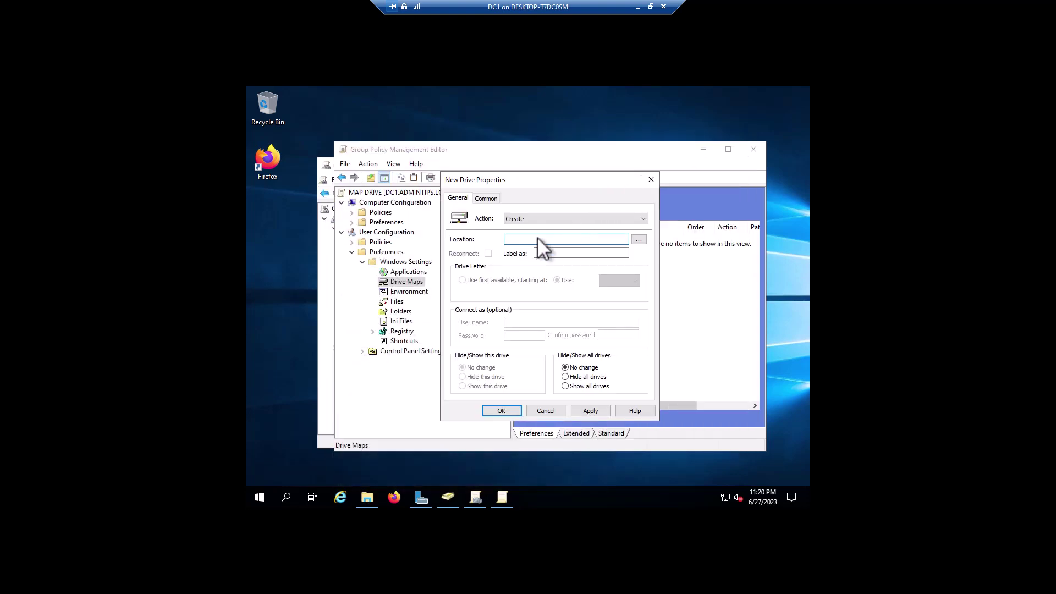
- Map \\DC1\data as drive P: with reconnect and label DATA, and save the mapping
{"action": "key", "text": "ctrl+v"}
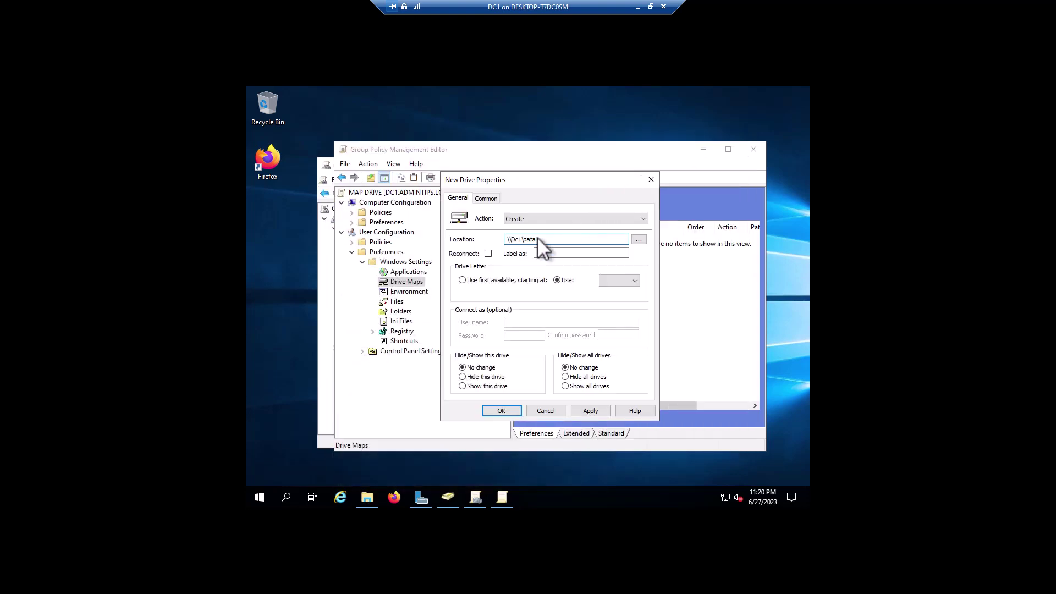
{"action": "left_click", "coordinate": [487, 255]}
{"action": "left_click", "coordinate": [577, 253]}
{"action": "left_click", "coordinate": [635, 281]}
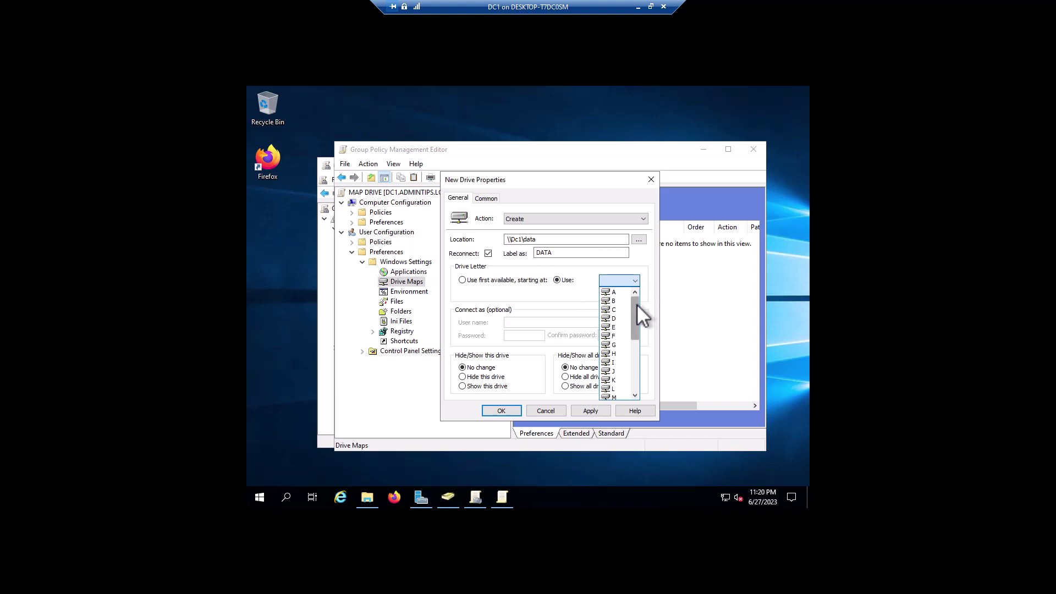
{"action": "left_click_drag", "start_coordinate": [636, 303], "coordinate": [636, 386]}
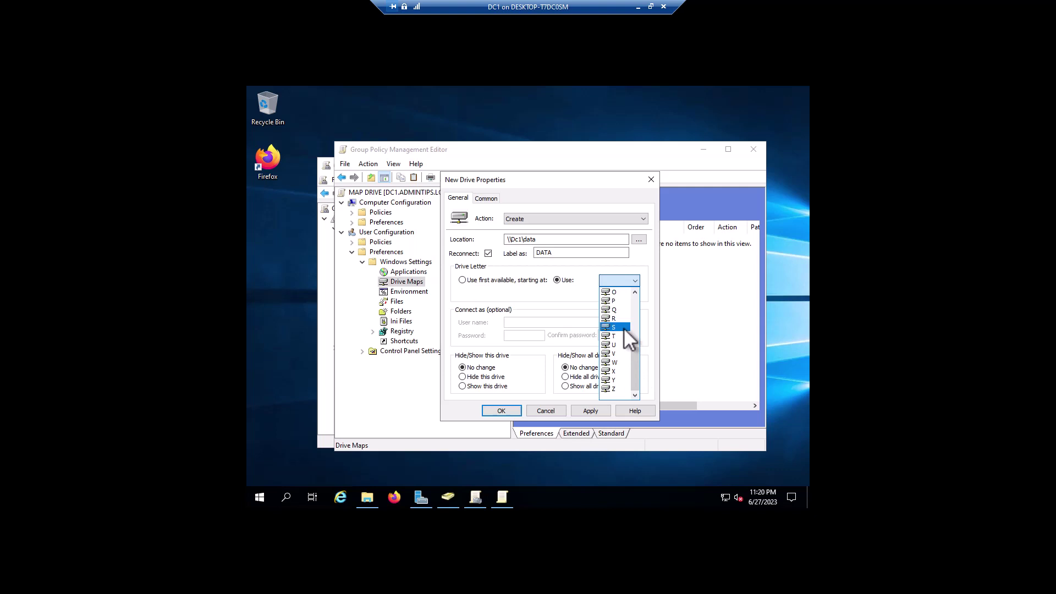
{"action": "left_click", "coordinate": [615, 301]}
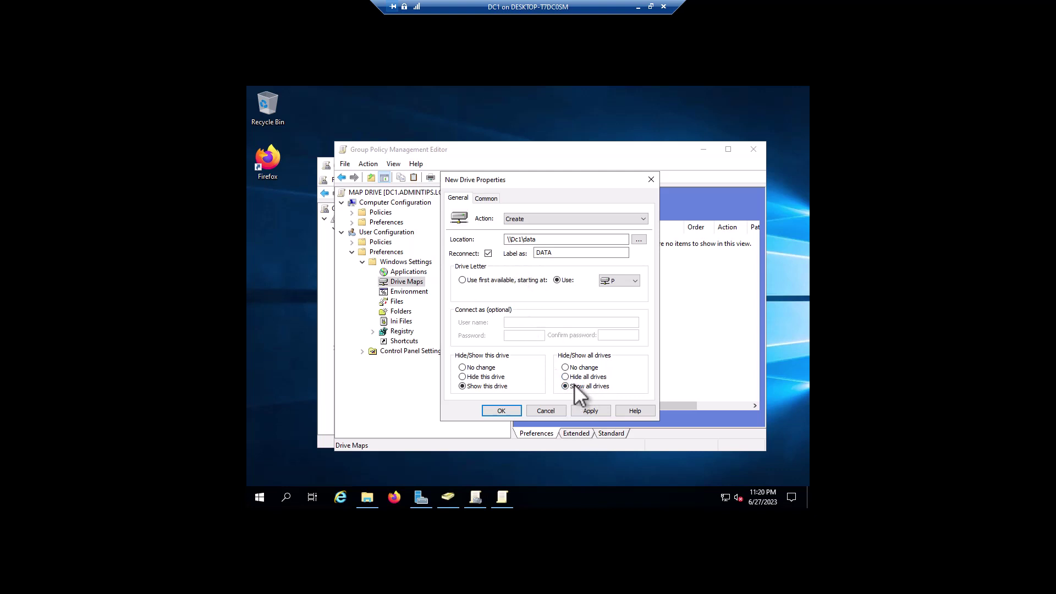
{"action": "left_click", "coordinate": [599, 411]}
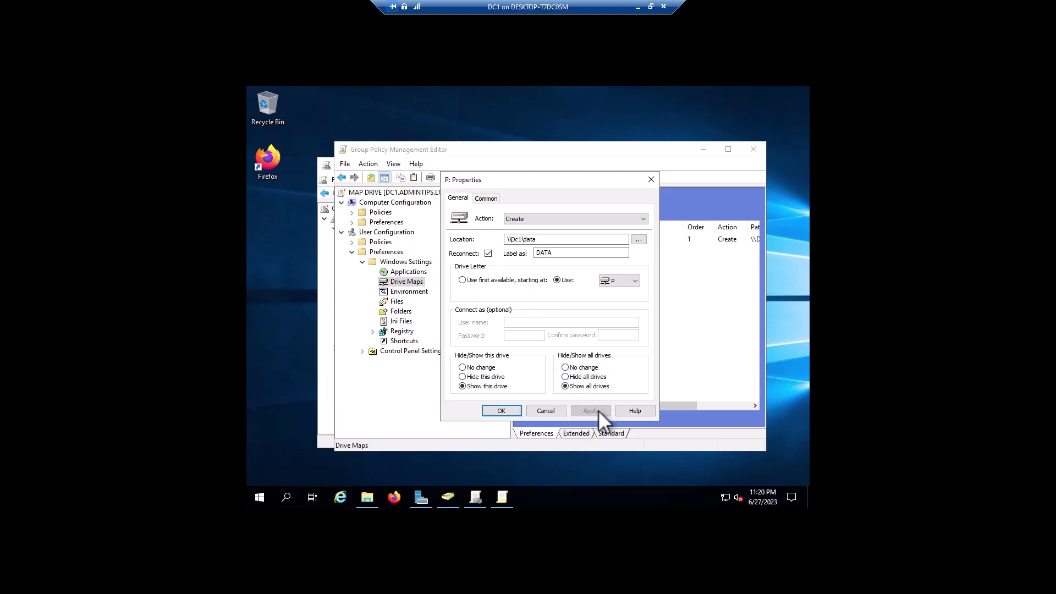
{"action": "left_click", "coordinate": [503, 412]}
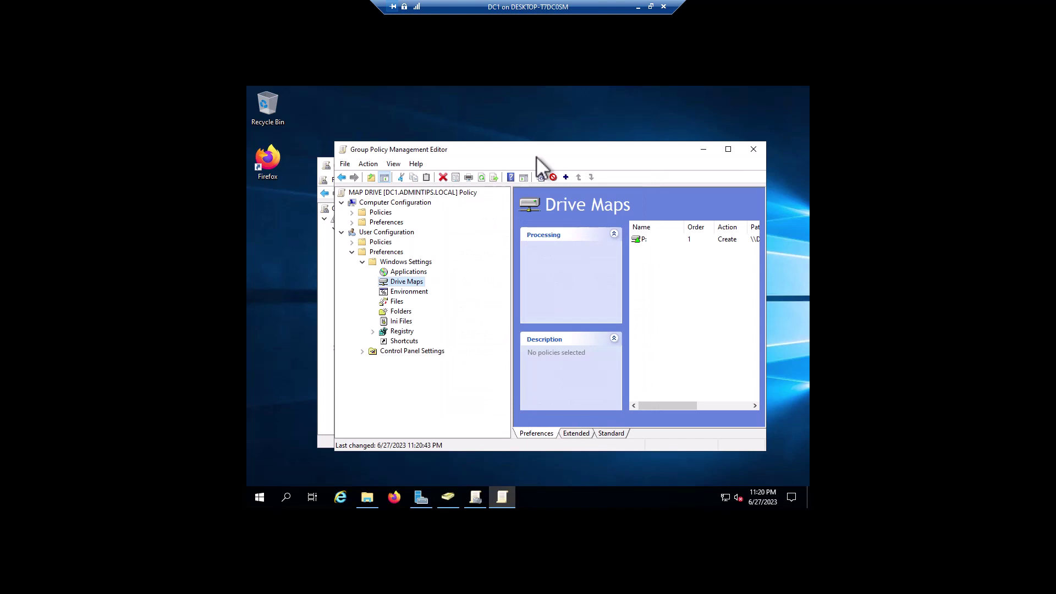
- Exit full screen and bring the Client1 VM window to the front
{"action": "left_click", "coordinate": [651, 7]}
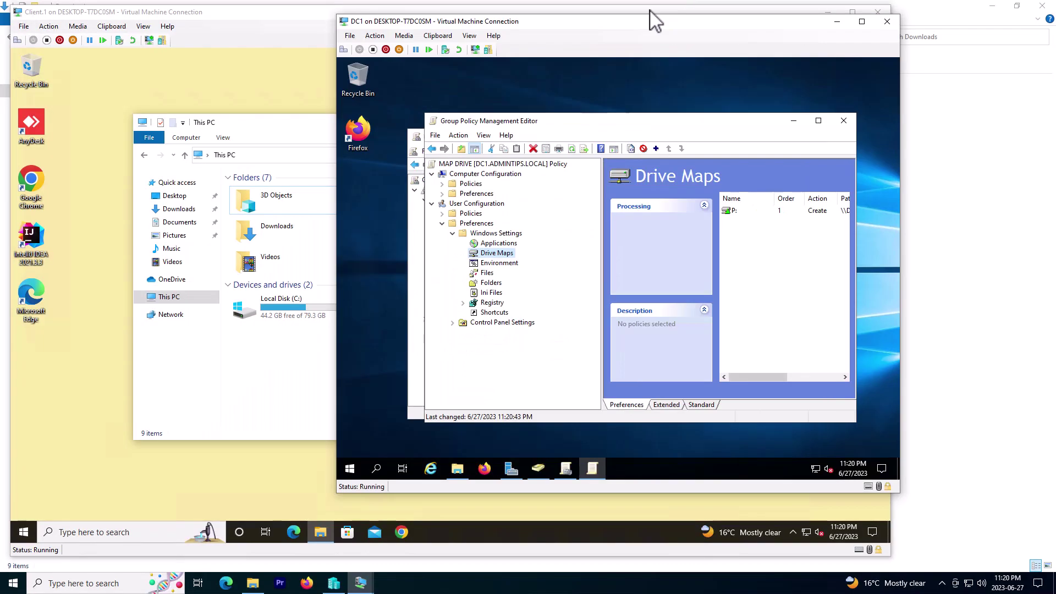
{"action": "left_click_drag", "start_coordinate": [635, 34], "coordinate": [685, 48]}
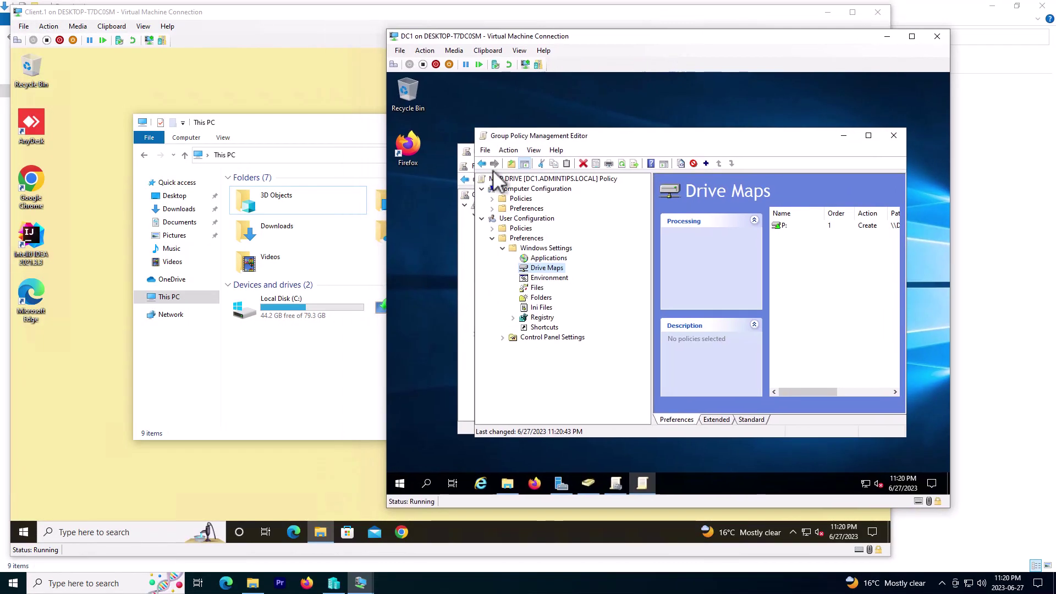
{"action": "left_click", "coordinate": [330, 376]}
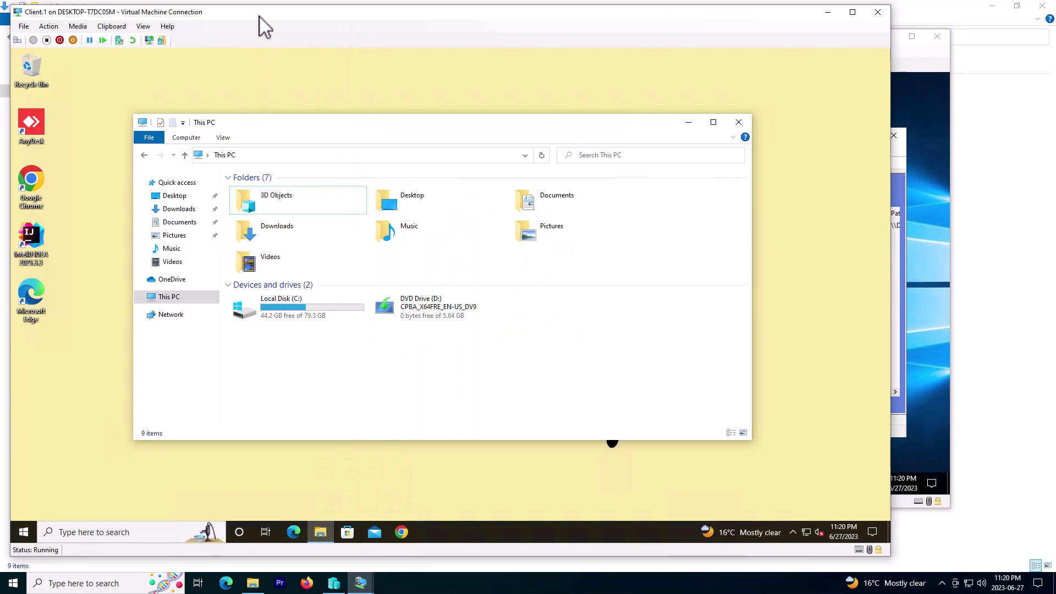
{"action": "left_click_drag", "start_coordinate": [265, 25], "coordinate": [301, 28]}
{"action": "left_click", "coordinate": [212, 538]}
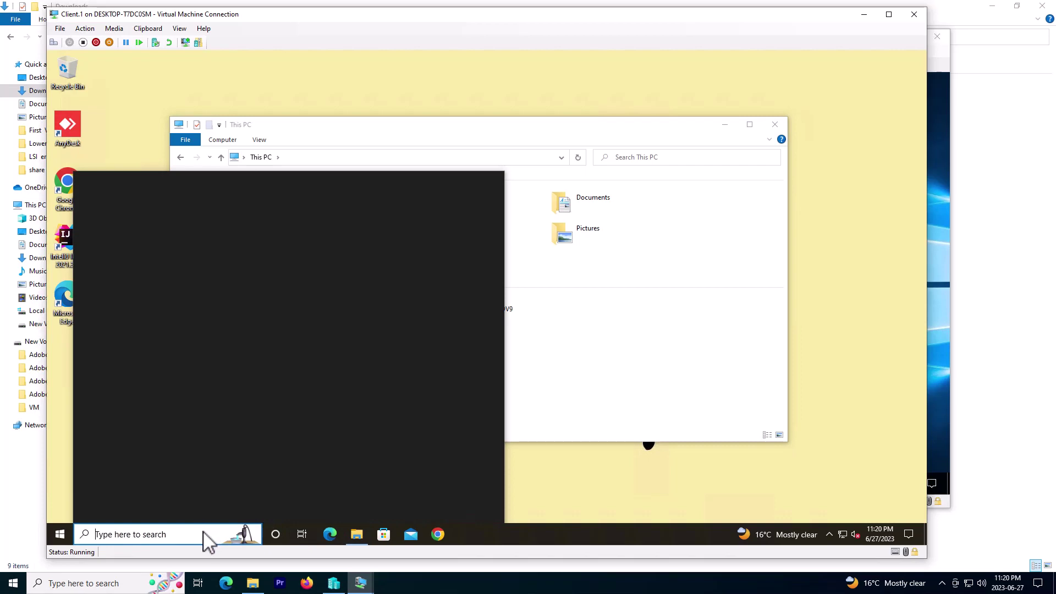
{"action": "type", "text": "CMD"}
- Open Command Prompt on Client1 and run gpupdate /force
{"action": "left_click", "coordinate": [140, 240]}
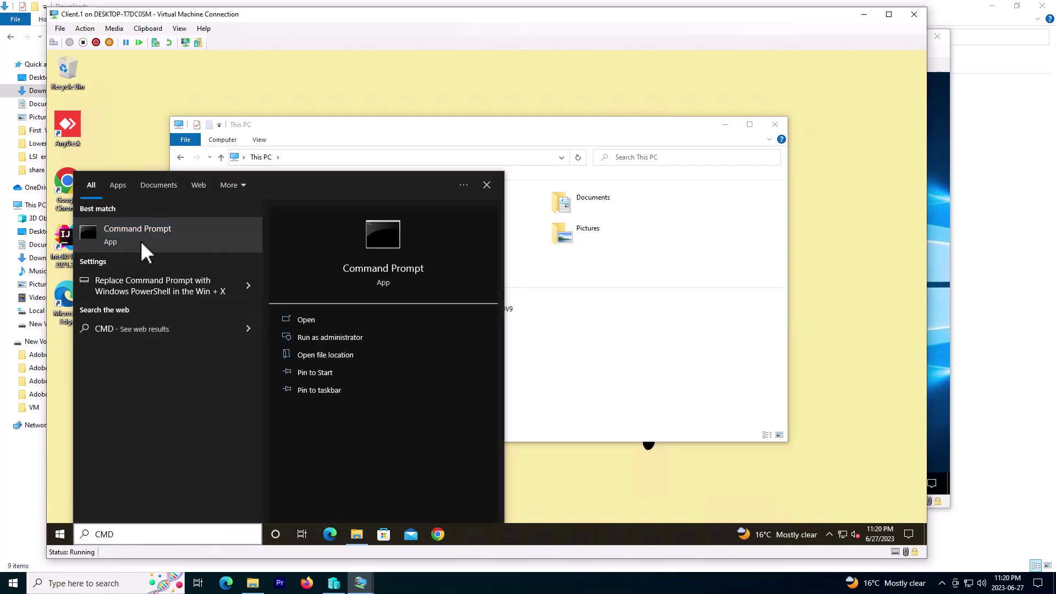
{"action": "left_click_drag", "start_coordinate": [352, 88], "coordinate": [739, 60]}
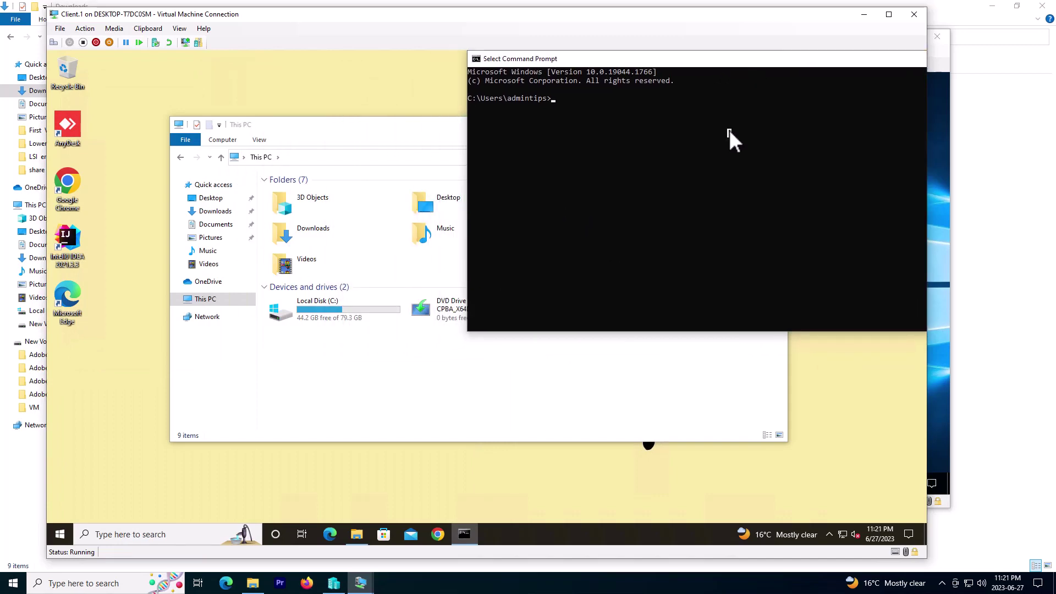
{"action": "type", "text": "gpupdate "}
{"action": "type", "text": "/force"}
{"action": "key", "text": "Return"}
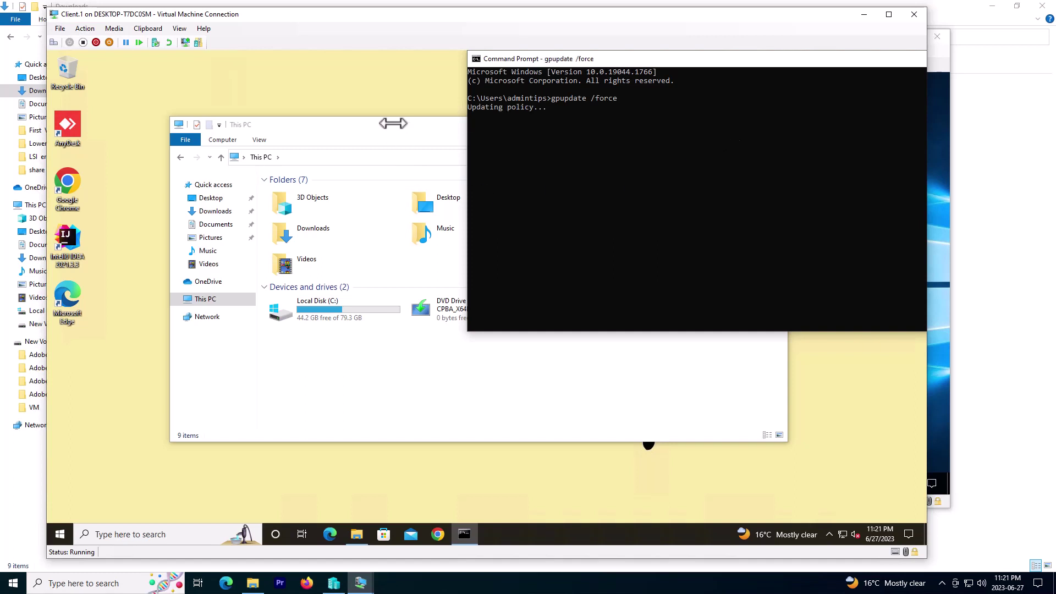
{"action": "left_click_drag", "start_coordinate": [394, 124], "coordinate": [339, 175]}
{"action": "left_click", "coordinate": [566, 146]}
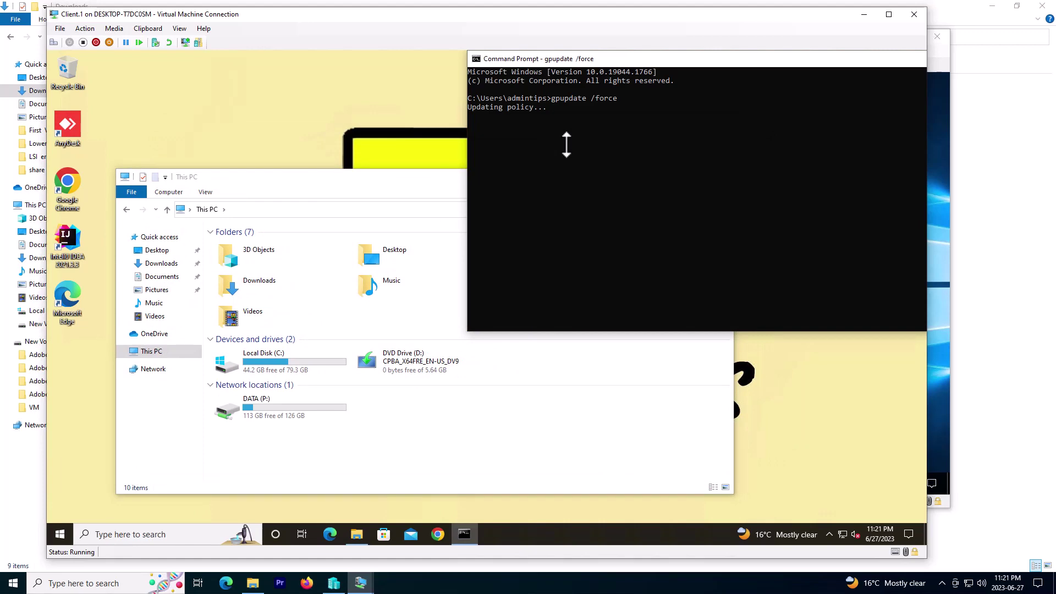
- Open the DATA (P:) drive and its Documents folder, then return to the drive root
{"action": "left_click", "coordinate": [318, 405]}
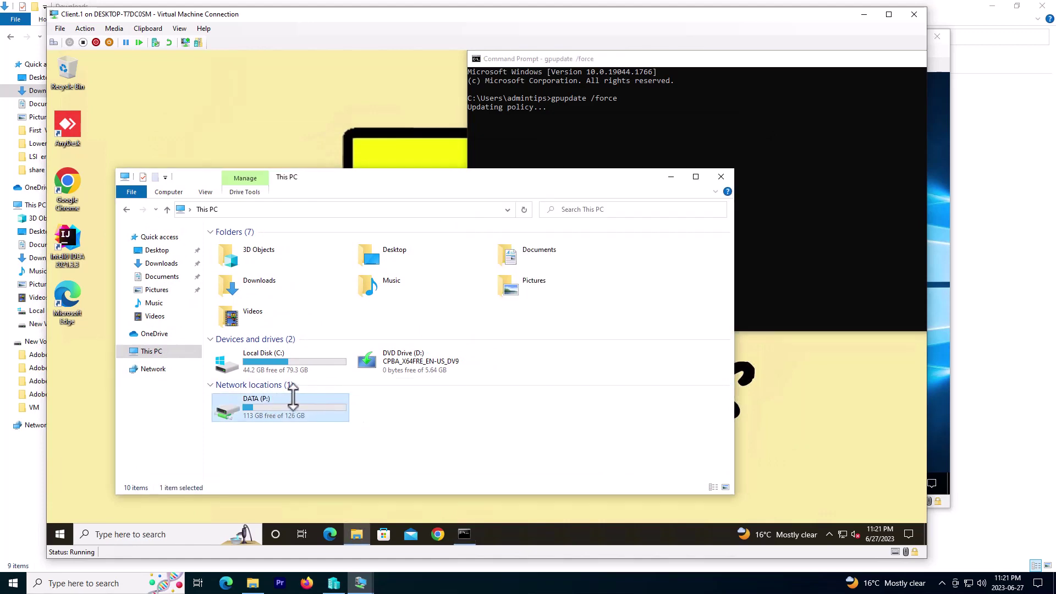
{"action": "double_click", "coordinate": [293, 404]}
{"action": "double_click", "coordinate": [252, 245]}
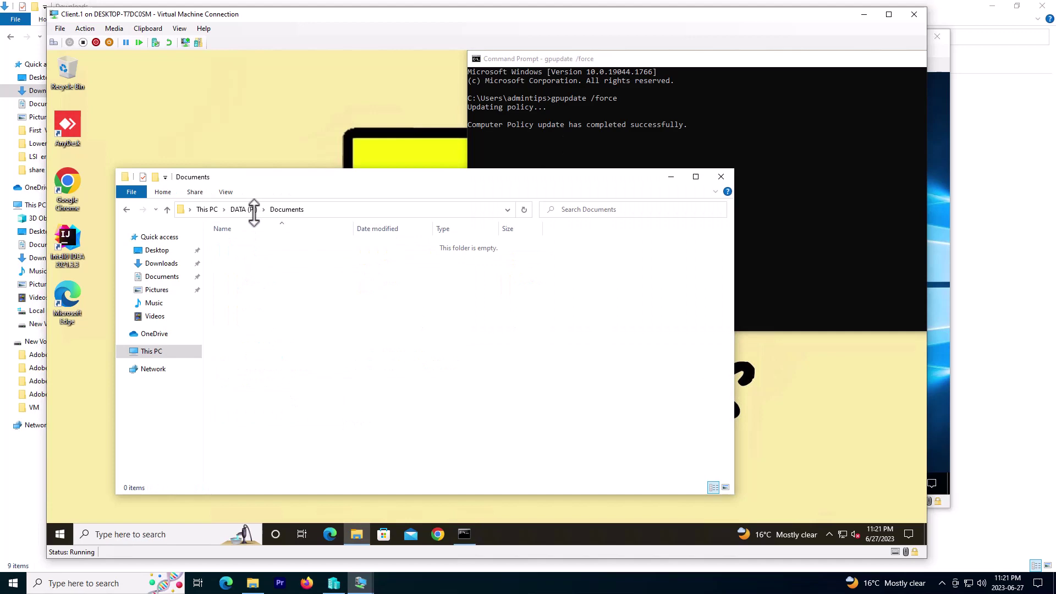
{"action": "left_click", "coordinate": [244, 209]}
- Check the gpupdate output and highlight the user policy success message
{"action": "left_click", "coordinate": [731, 141]}
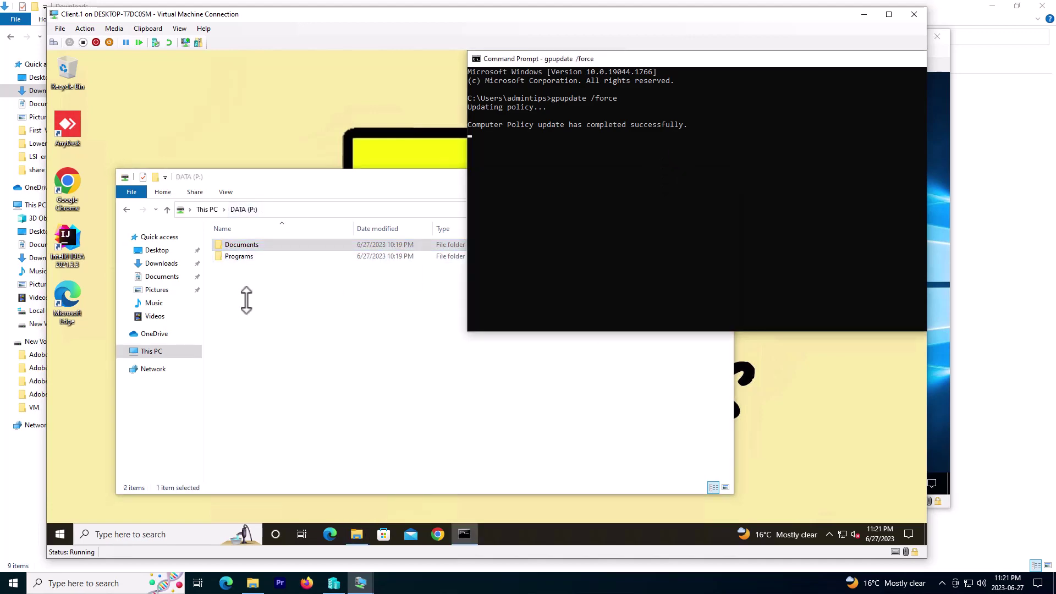
{"action": "left_click", "coordinate": [264, 330]}
{"action": "left_click", "coordinate": [549, 156]}
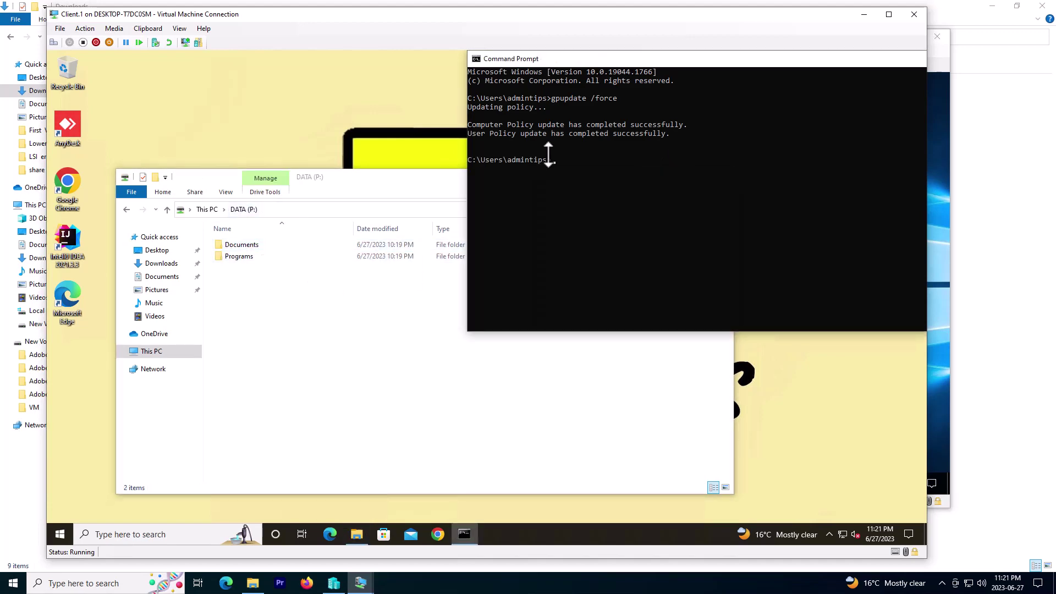
{"action": "left_click_drag", "start_coordinate": [668, 132], "coordinate": [469, 132]}
- Create a new text document named test in DATA (P:)\Documents
{"action": "left_click", "coordinate": [256, 347]}
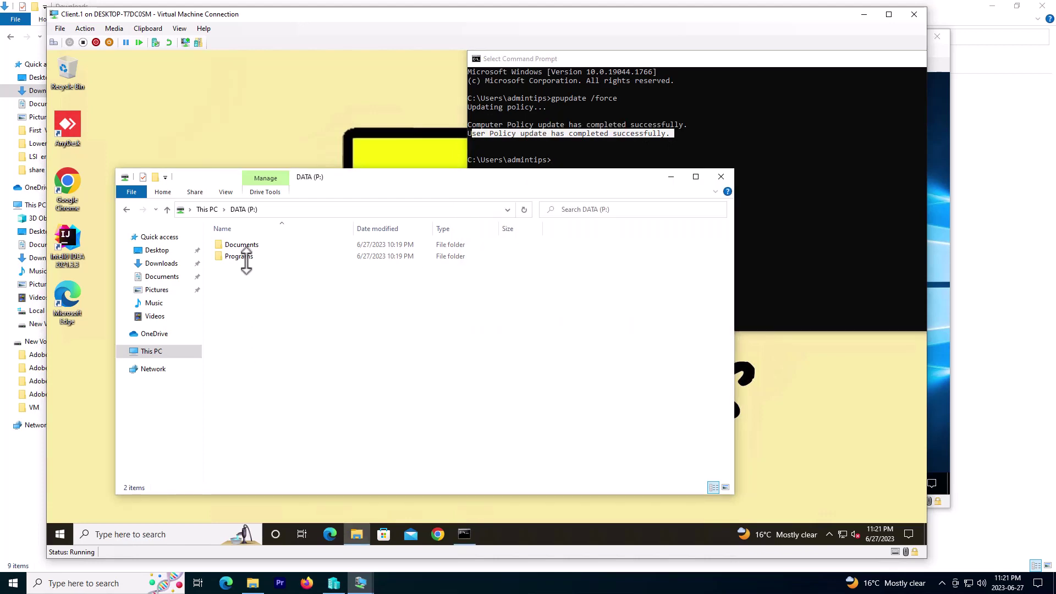
{"action": "double_click", "coordinate": [242, 244]}
{"action": "right_click", "coordinate": [252, 257]}
{"action": "mouse_move", "coordinate": [314, 363]}
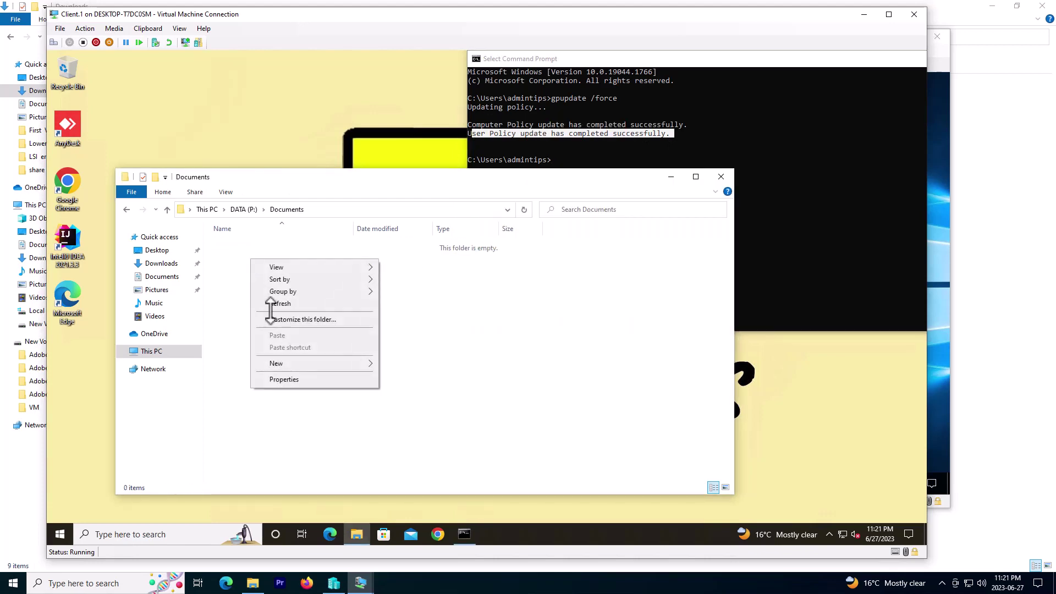
{"action": "left_click", "coordinate": [417, 417]}
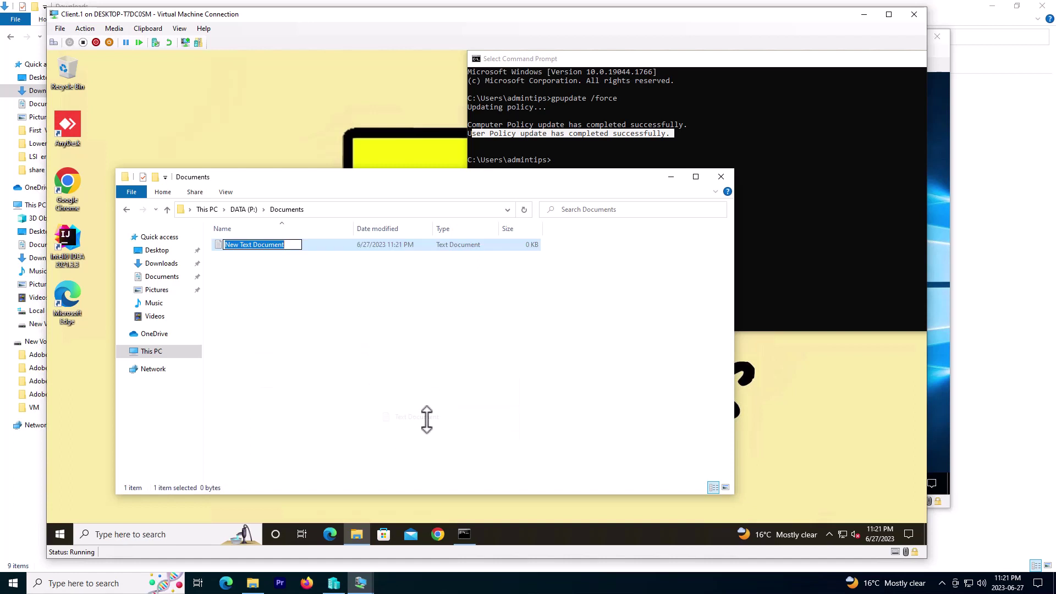
{"action": "type", "text": "test"}
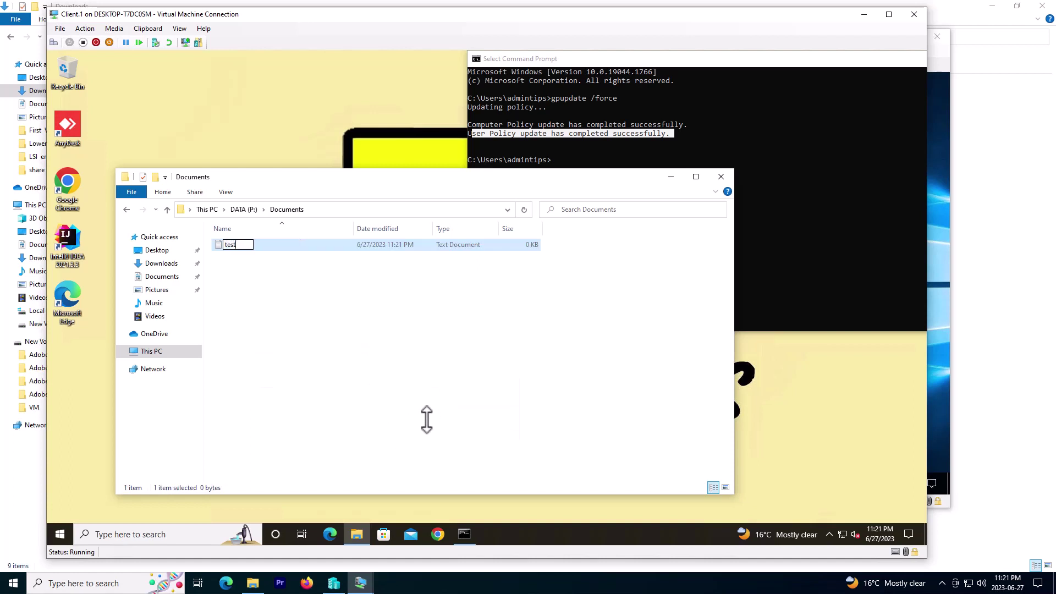
{"action": "key", "text": "Return"}
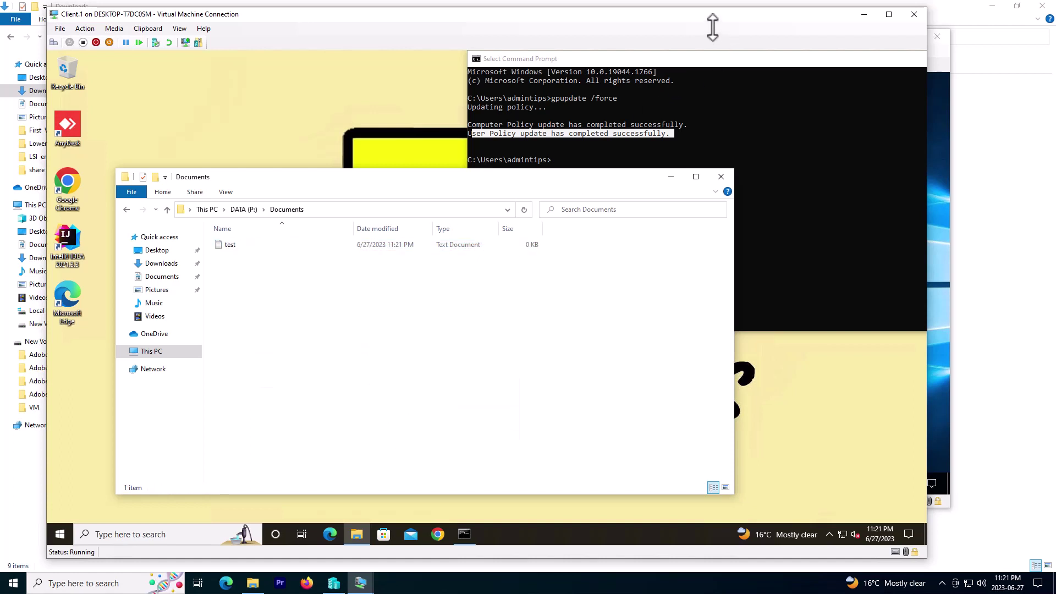
{"action": "left_click_drag", "start_coordinate": [713, 25], "coordinate": [549, 70]}
- On DC1, open Documents in the data share and select the test file
{"action": "left_click", "coordinate": [792, 50]}
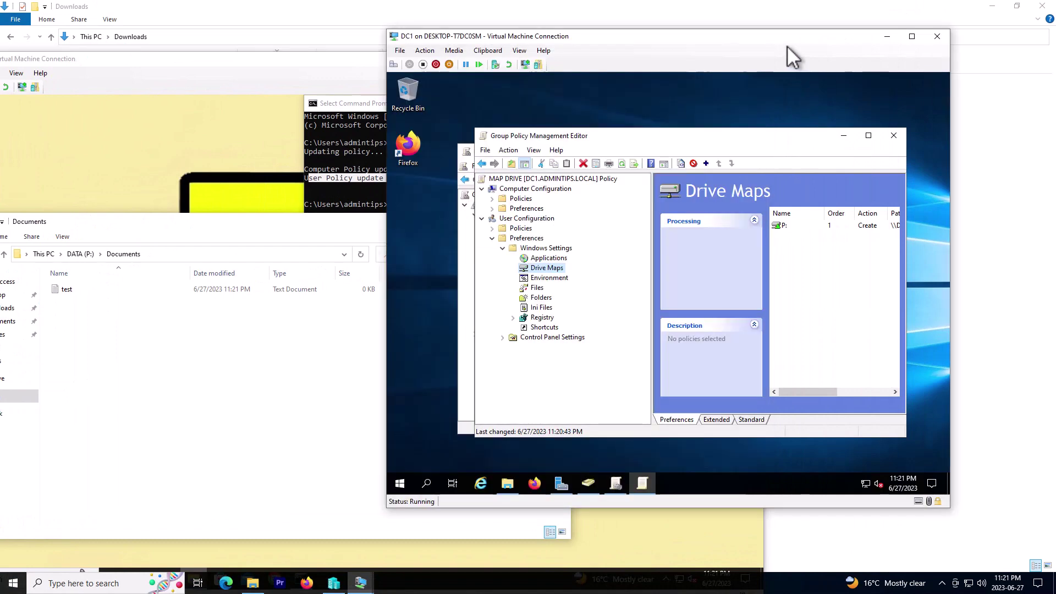
{"action": "left_click", "coordinate": [507, 483]}
{"action": "left_click", "coordinate": [583, 185]}
{"action": "double_click", "coordinate": [583, 185]}
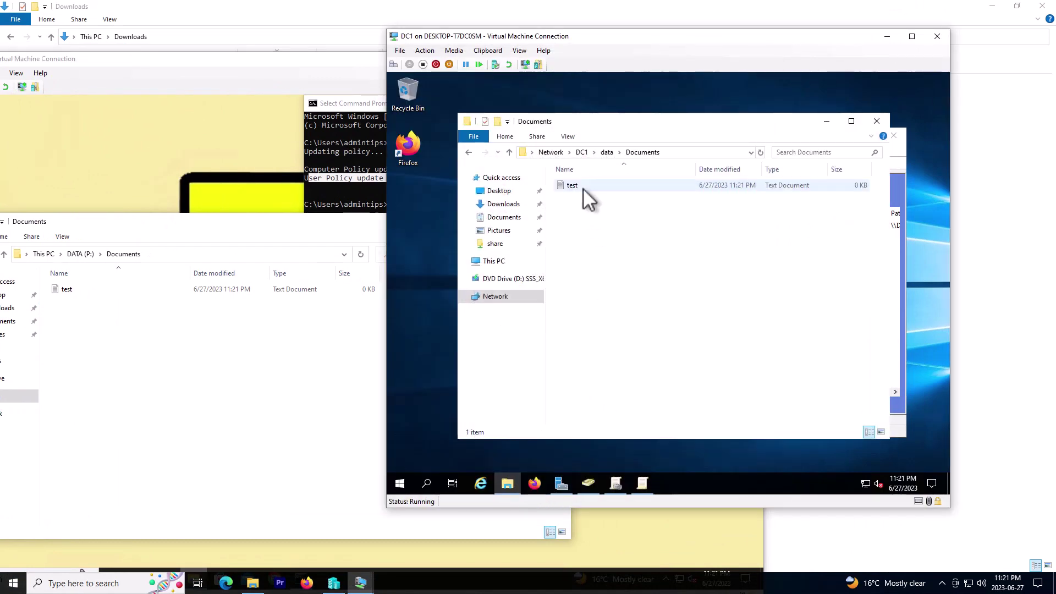
{"action": "left_click", "coordinate": [571, 185]}
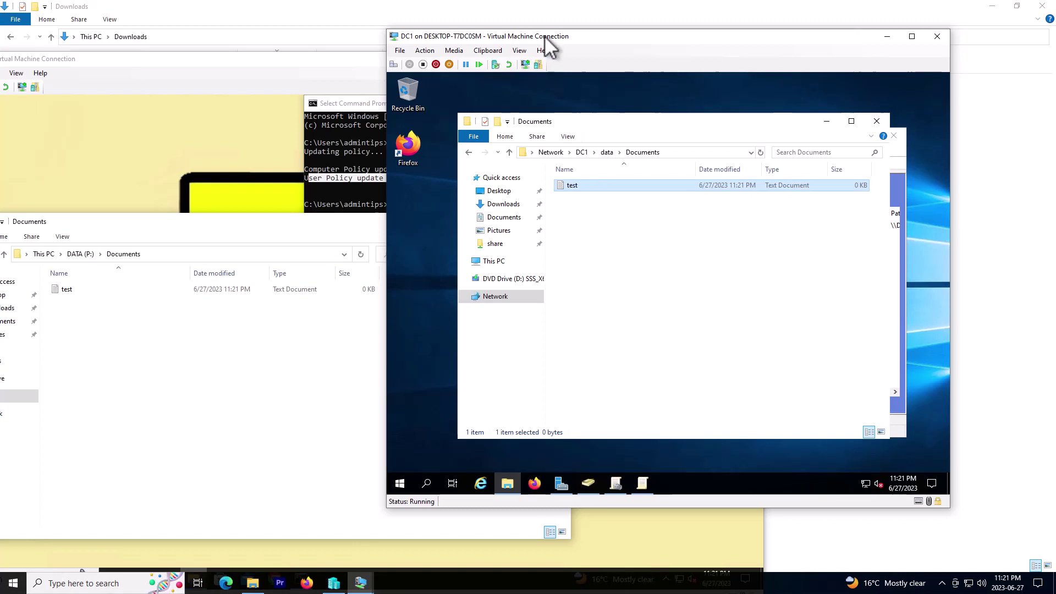
- Rearrange the DC1 and Client1 VM windows to compare both views
{"action": "left_click_drag", "start_coordinate": [544, 36], "coordinate": [617, 22]}
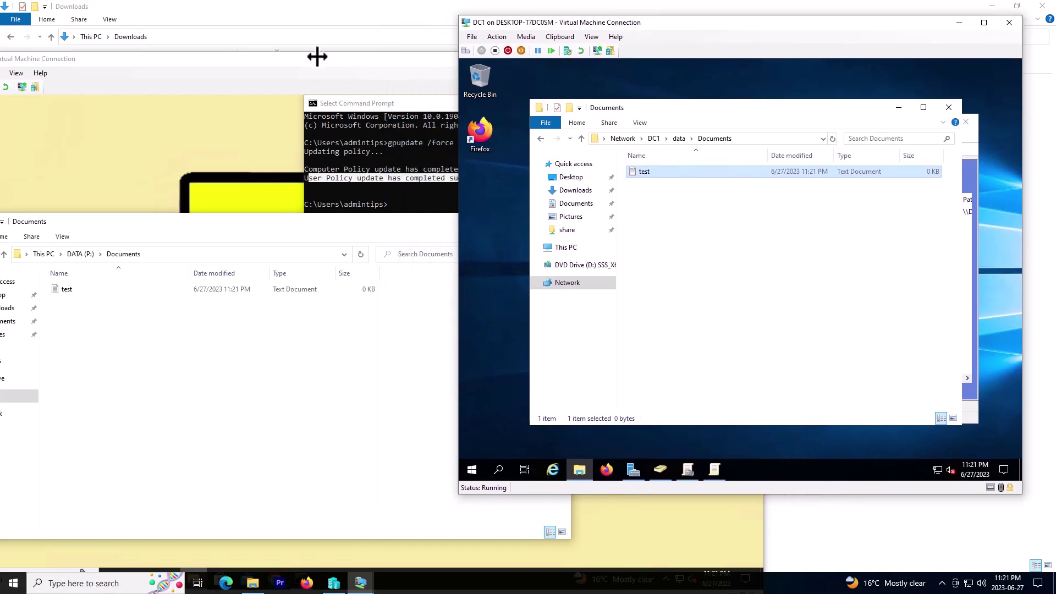
{"action": "left_click_drag", "start_coordinate": [318, 57], "coordinate": [375, 59]}
{"action": "left_click", "coordinate": [899, 290]}
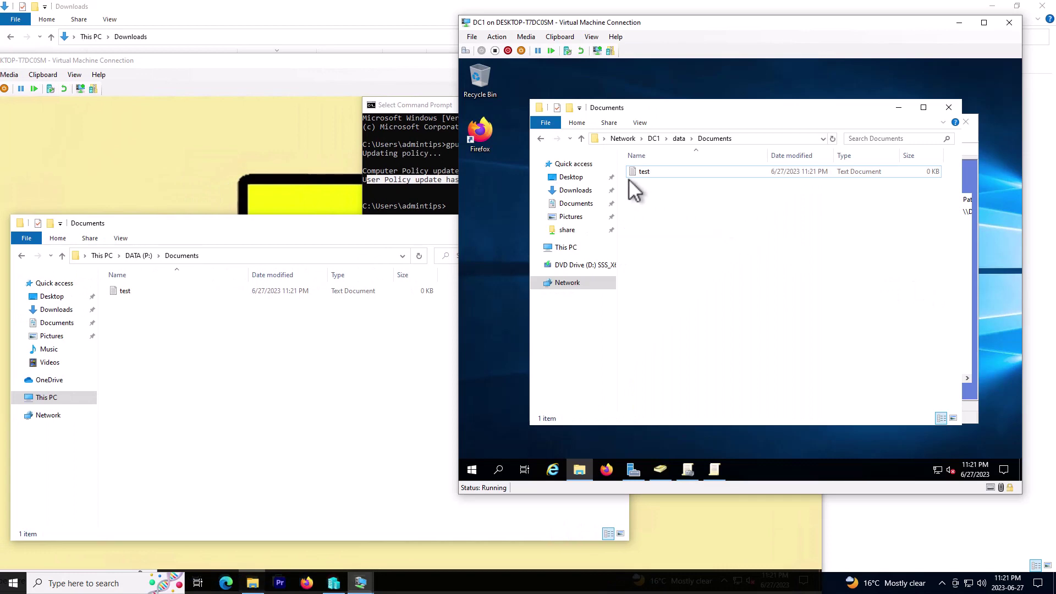
{"action": "left_click", "coordinate": [239, 166]}
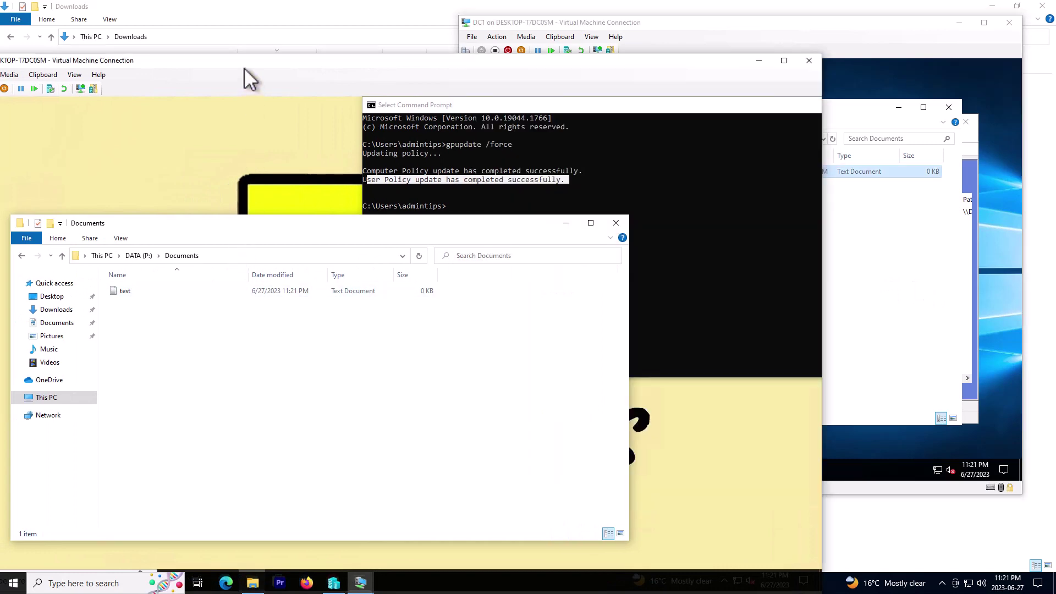